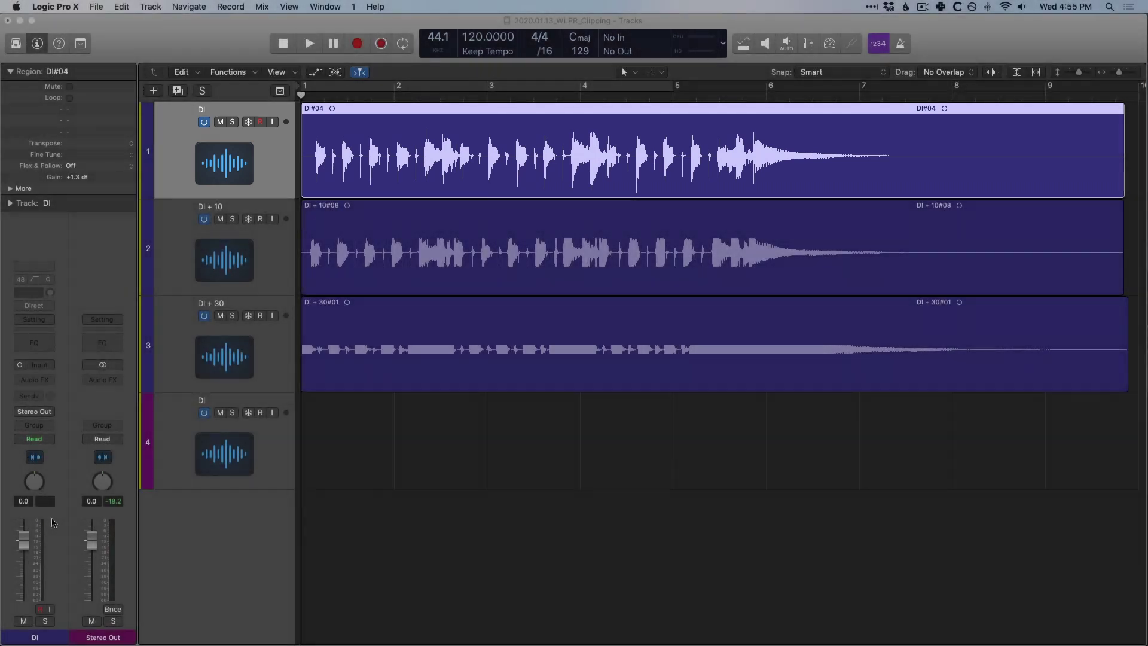
# Reset the region gain of DI + 10 and DI + 30 in turn to compare waveforms, restoring -9.2 dB and -18.2 dB.
pyautogui.press('Down')
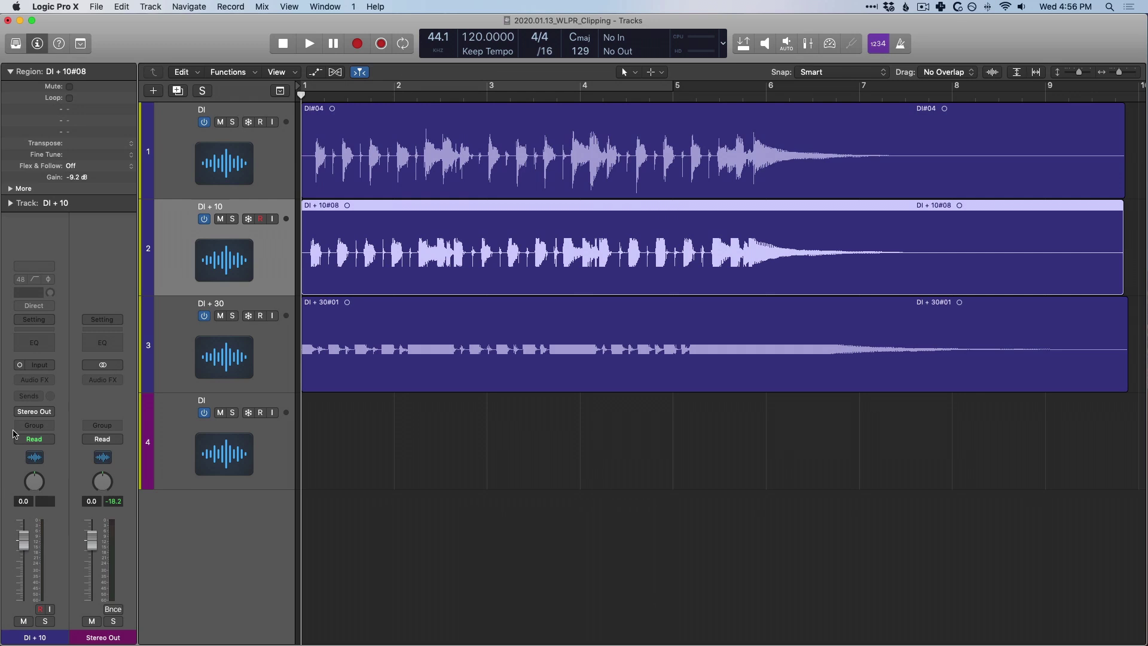
pyautogui.keyDown('alt'); pyautogui.click(81, 177); pyautogui.keyUp('alt')
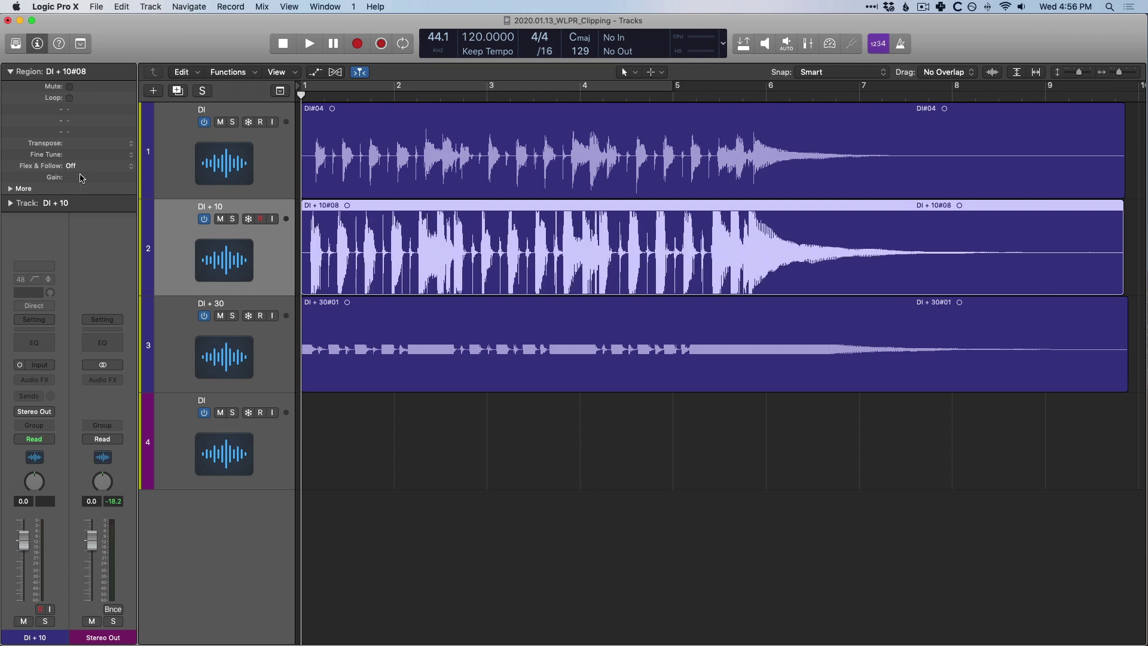
pyautogui.click(177, 315)
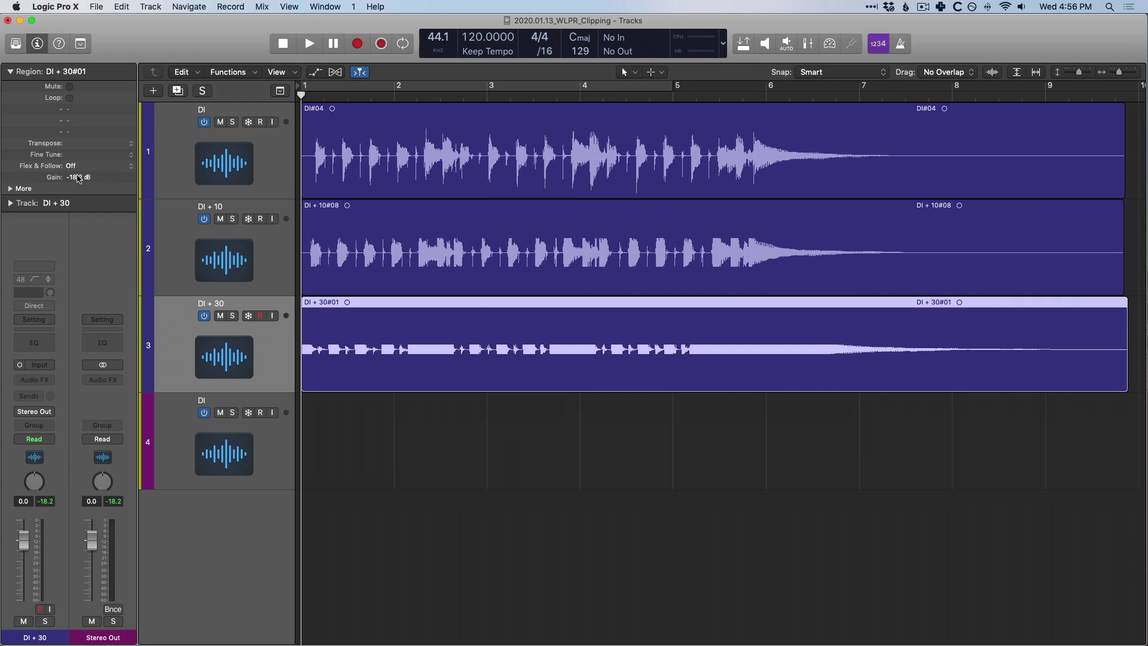
pyautogui.moveTo(77, 179); pyautogui.dragTo(77, 178)
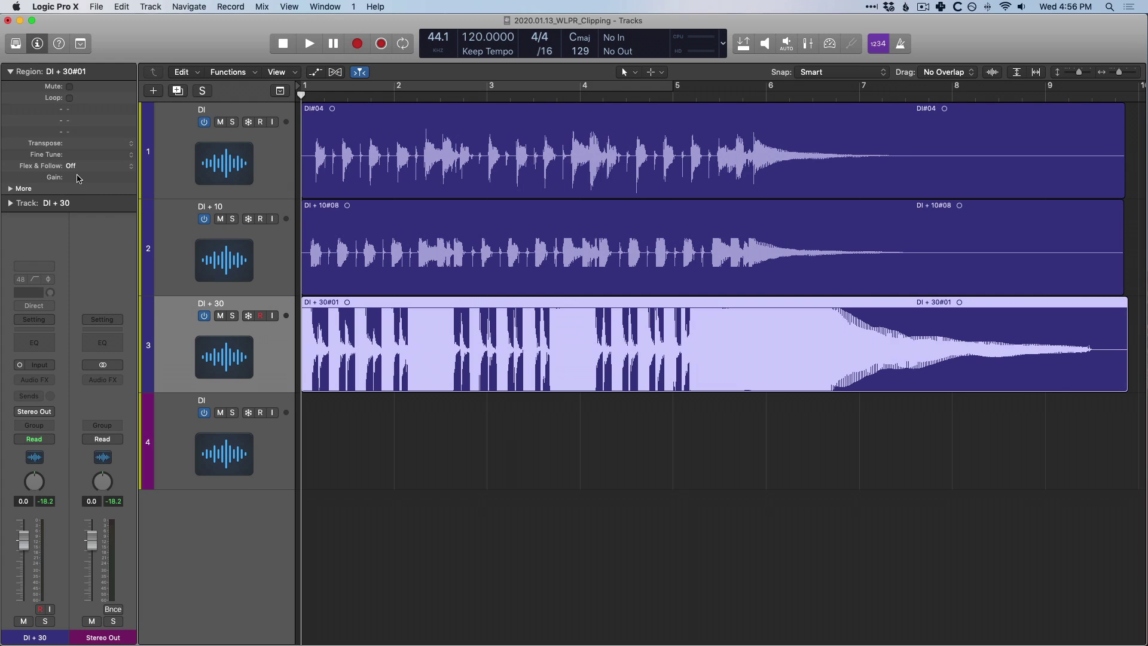
pyautogui.moveTo(77, 177); pyautogui.dragTo(79, 178)
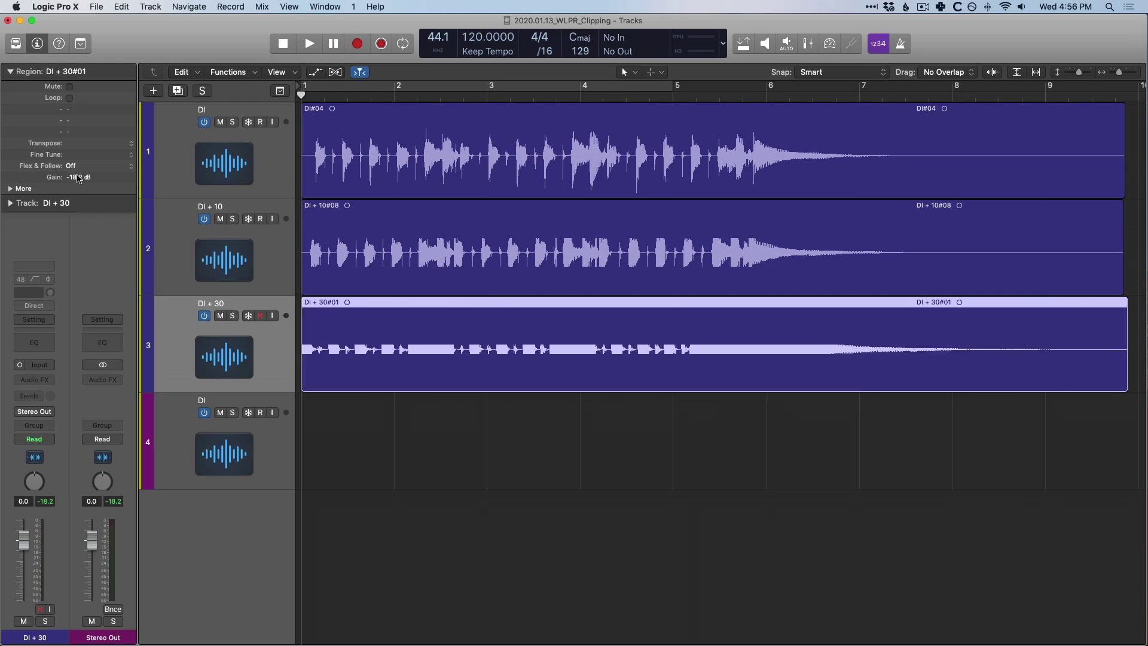
# Solo the first DI track, listen to its recording, and return the playhead to the start.
pyautogui.click(233, 122)
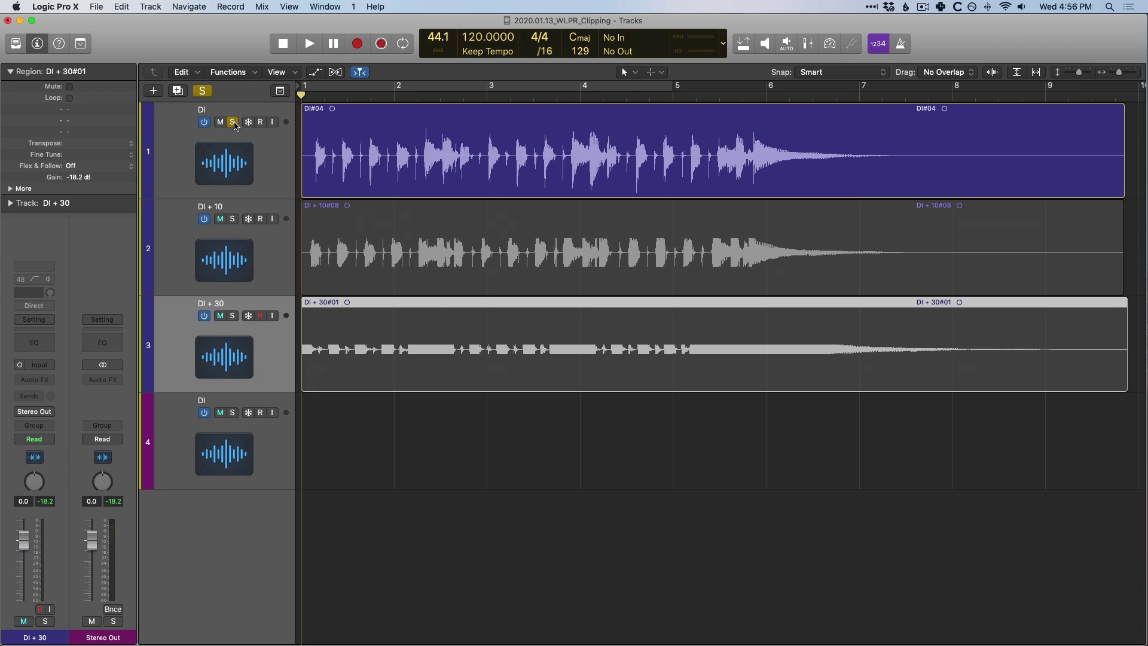
pyautogui.press('space')
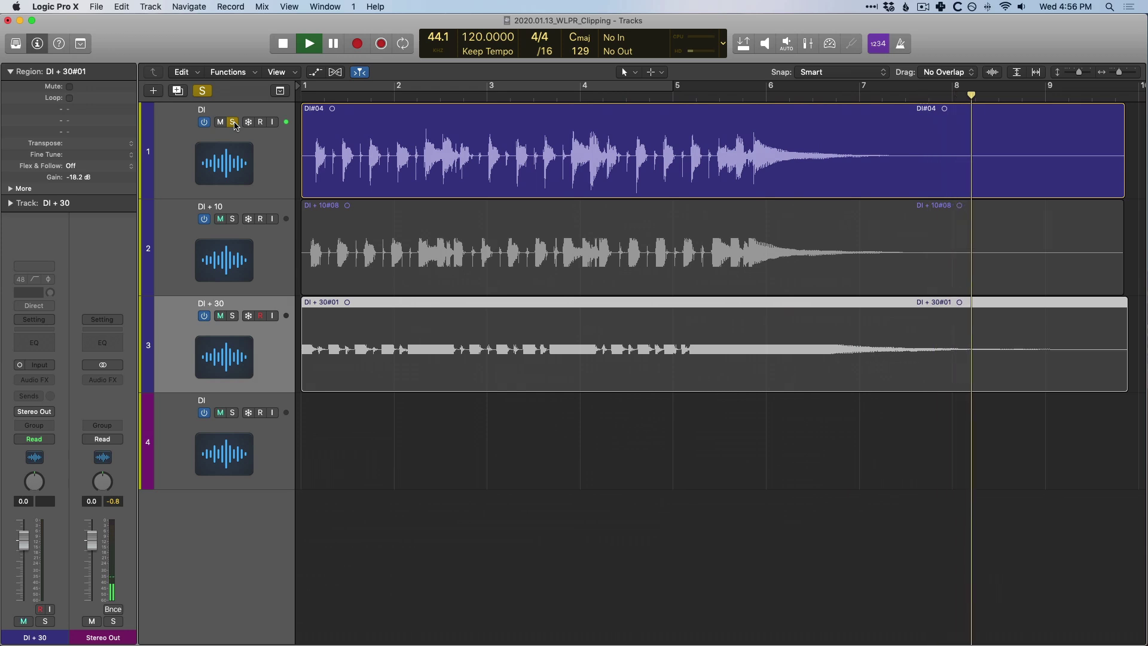
pyautogui.press('space')
pyautogui.press('Return')
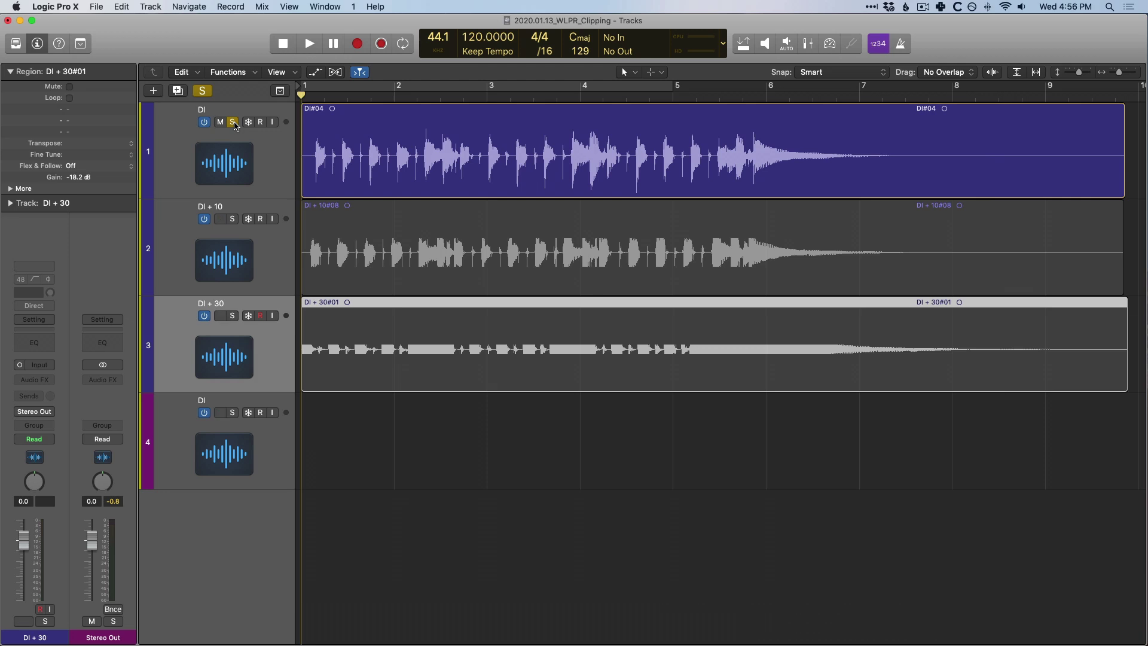
# Listen to the DI + 10 track exclusively soloed, and switch the solo to DI + 30 from the project start.
pyautogui.keyDown('alt'); pyautogui.click(233, 218); pyautogui.keyUp('alt')
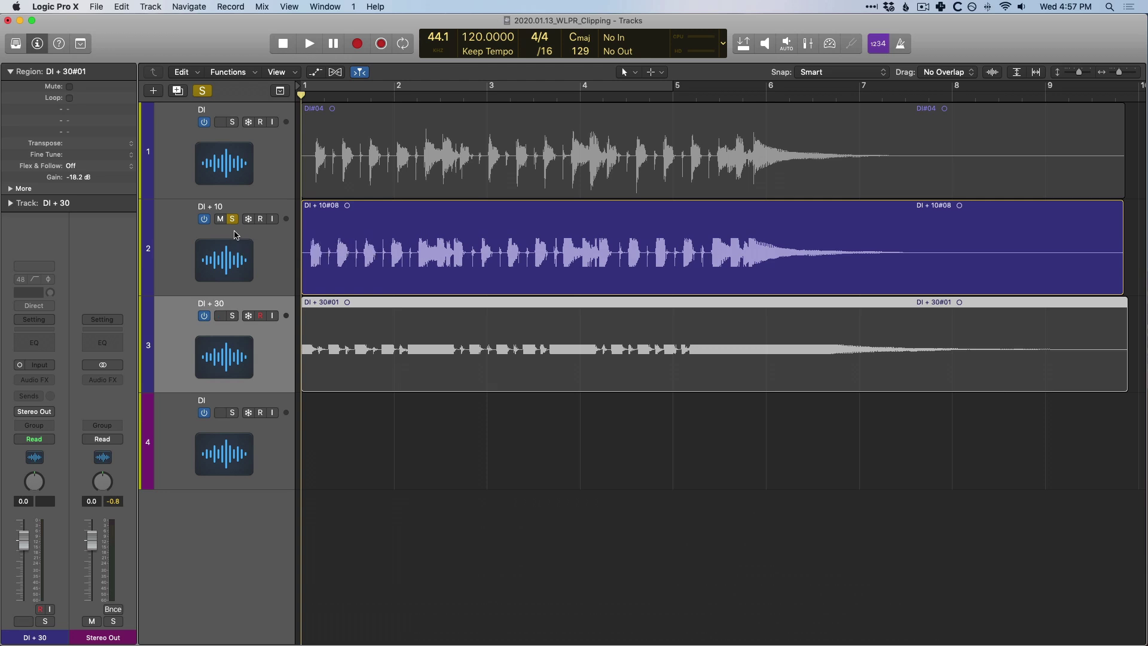
pyautogui.press('space')
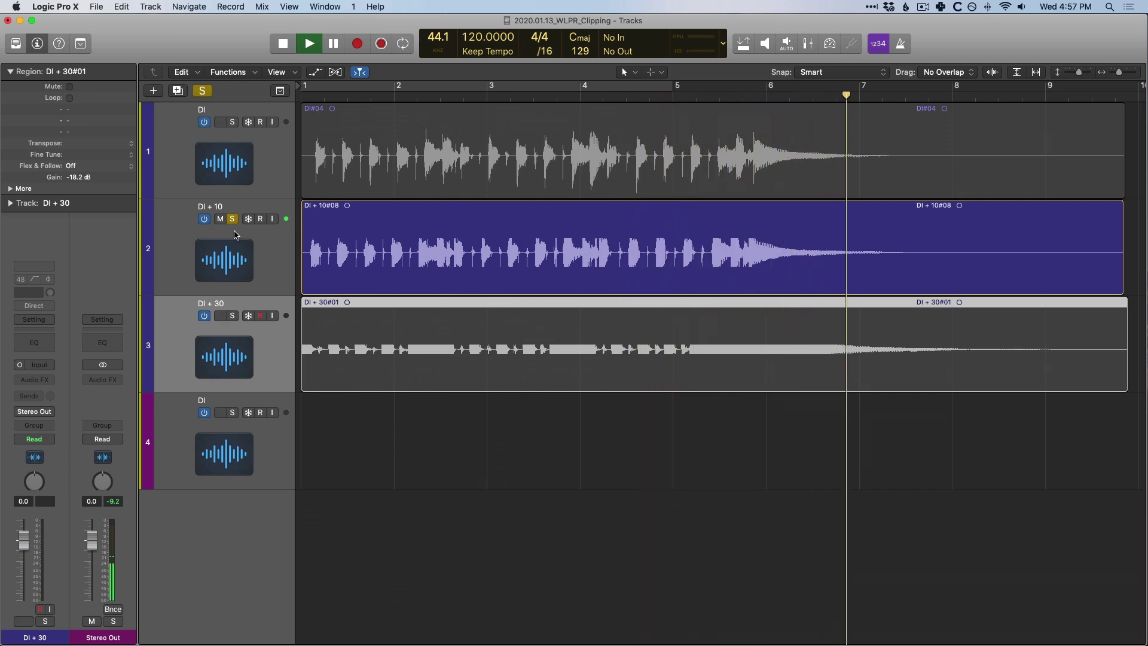
pyautogui.press('space')
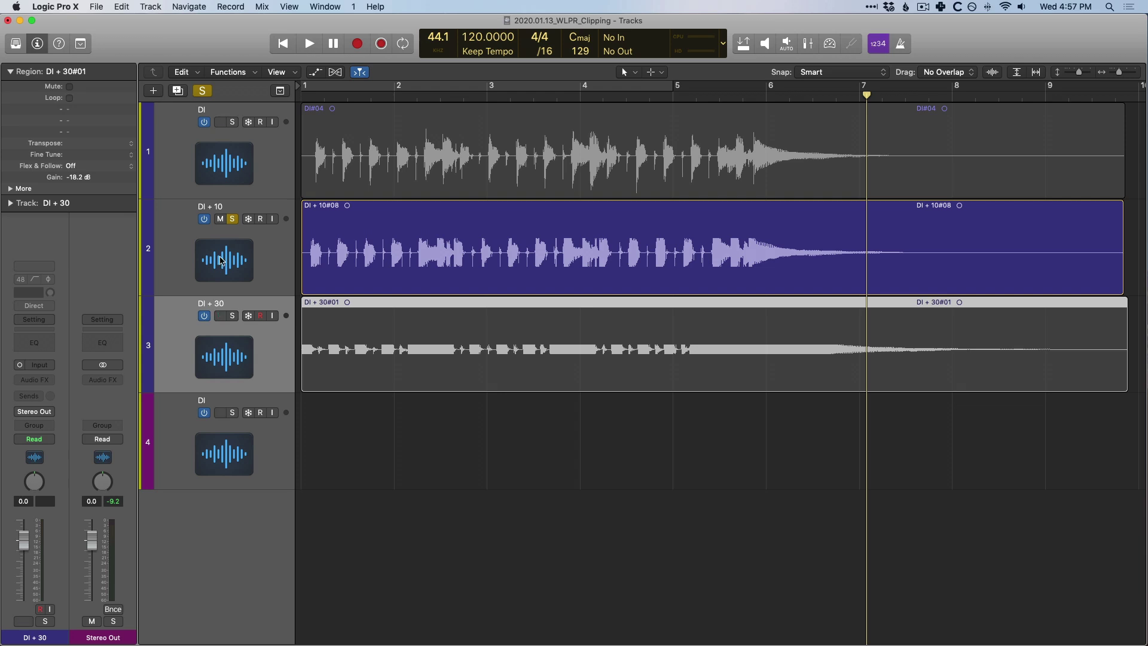
pyautogui.click(233, 316)
pyautogui.hotkey('shift', 'space')
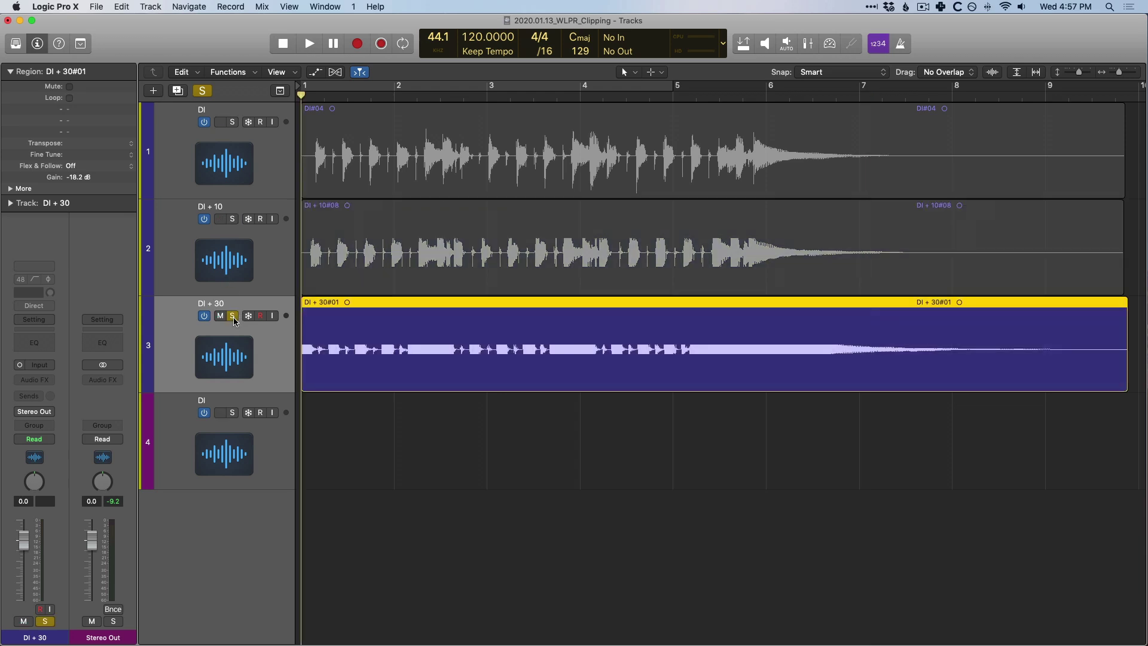
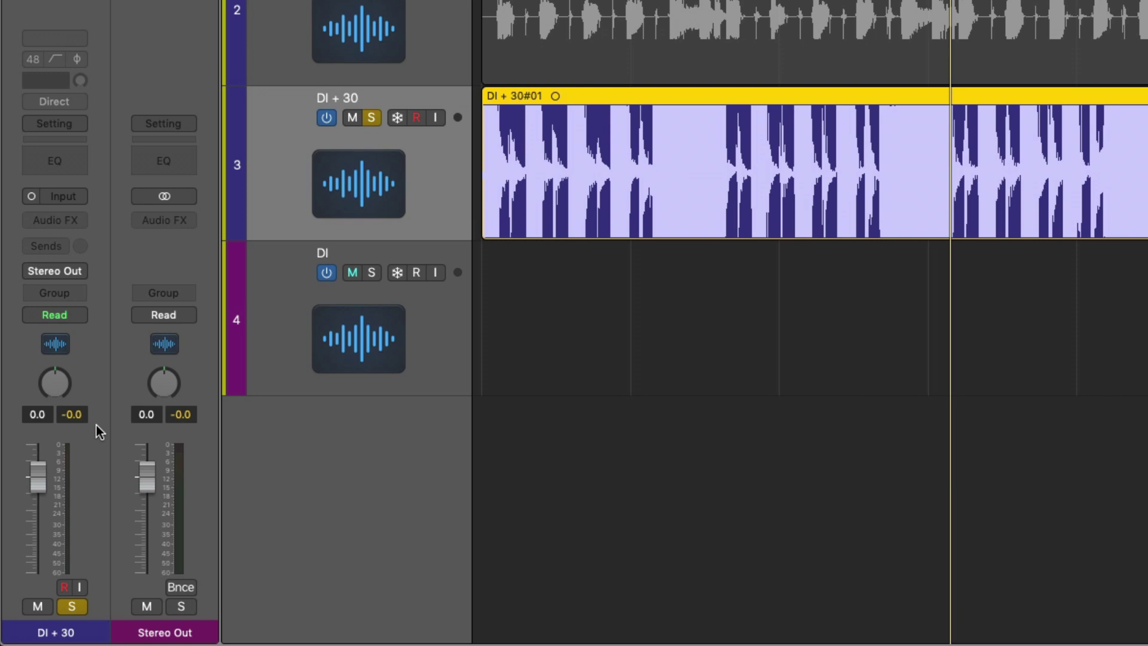
# Turn off solo on DI + 30 and record-enable the empty DI track on track 4 to check its input level, disarming it when done.
pyautogui.click(331, 349)
pyautogui.click(372, 118)
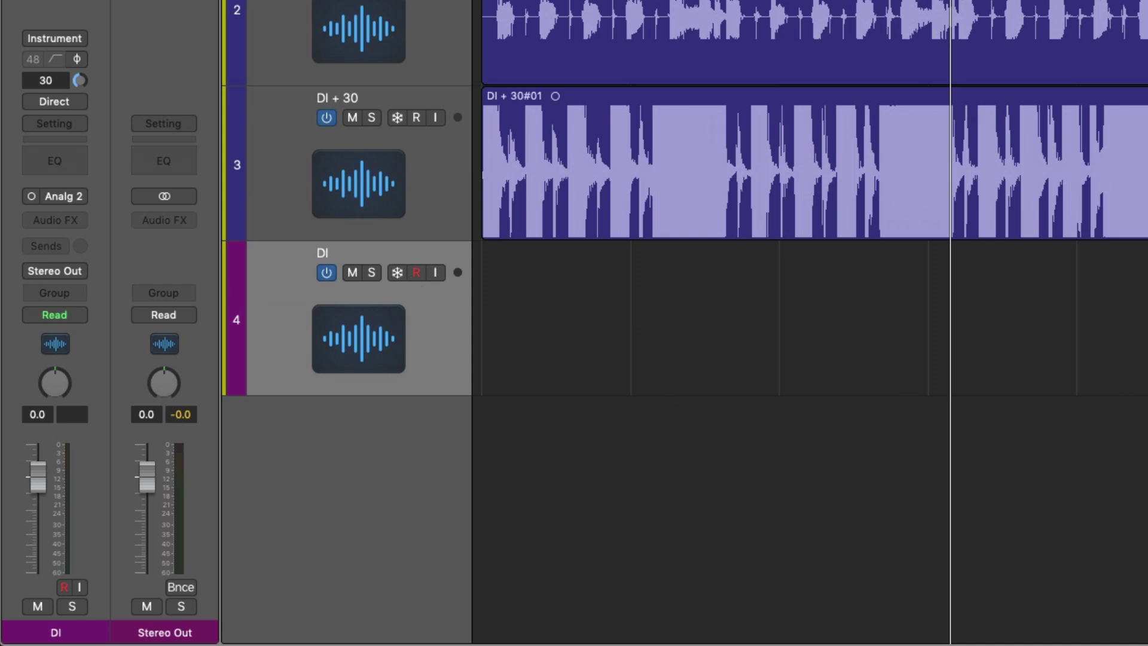
pyautogui.click(64, 587)
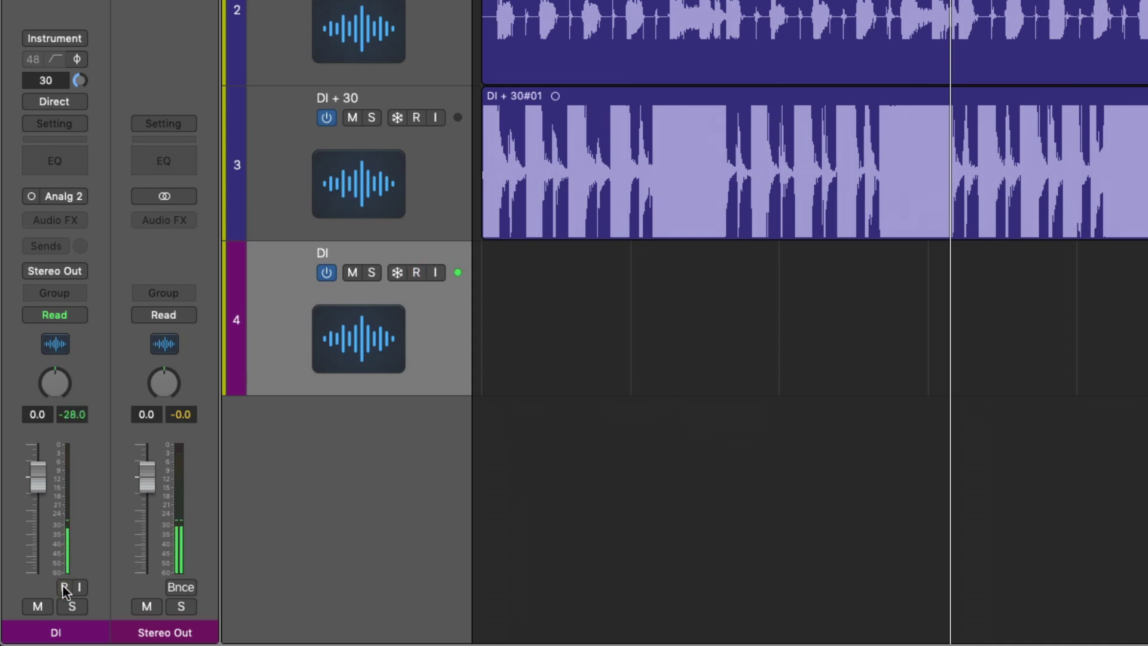
pyautogui.click(64, 587)
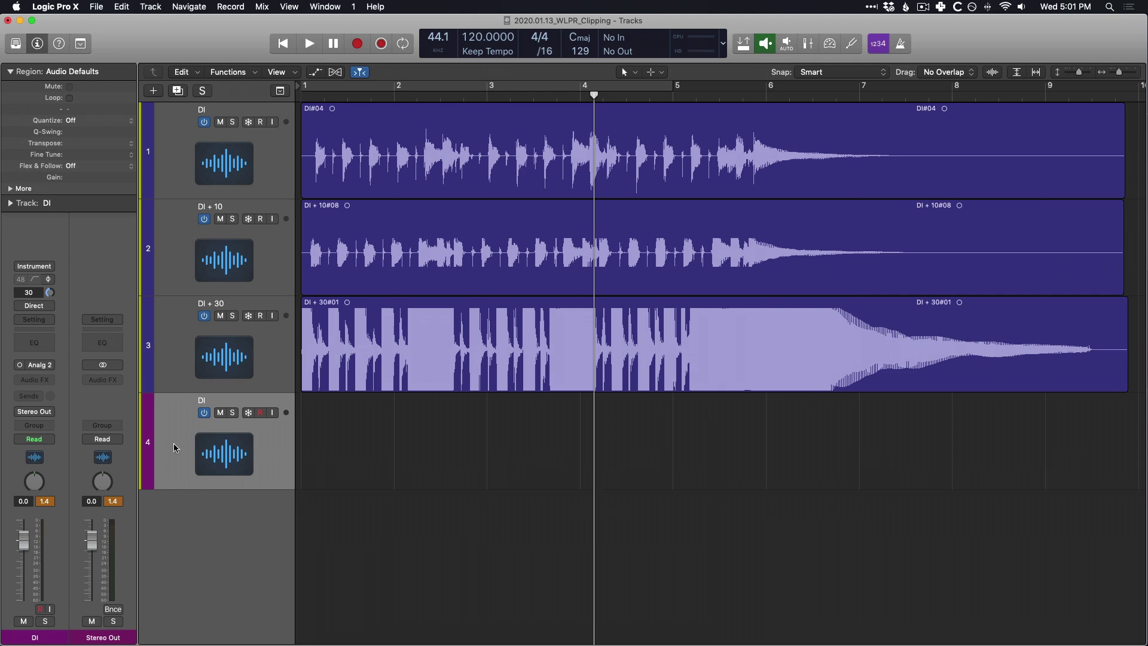
# Insert a Compressor on the first DI track, raise its output gain, and move the plug-in window clear of the track headers.
pyautogui.click(273, 150)
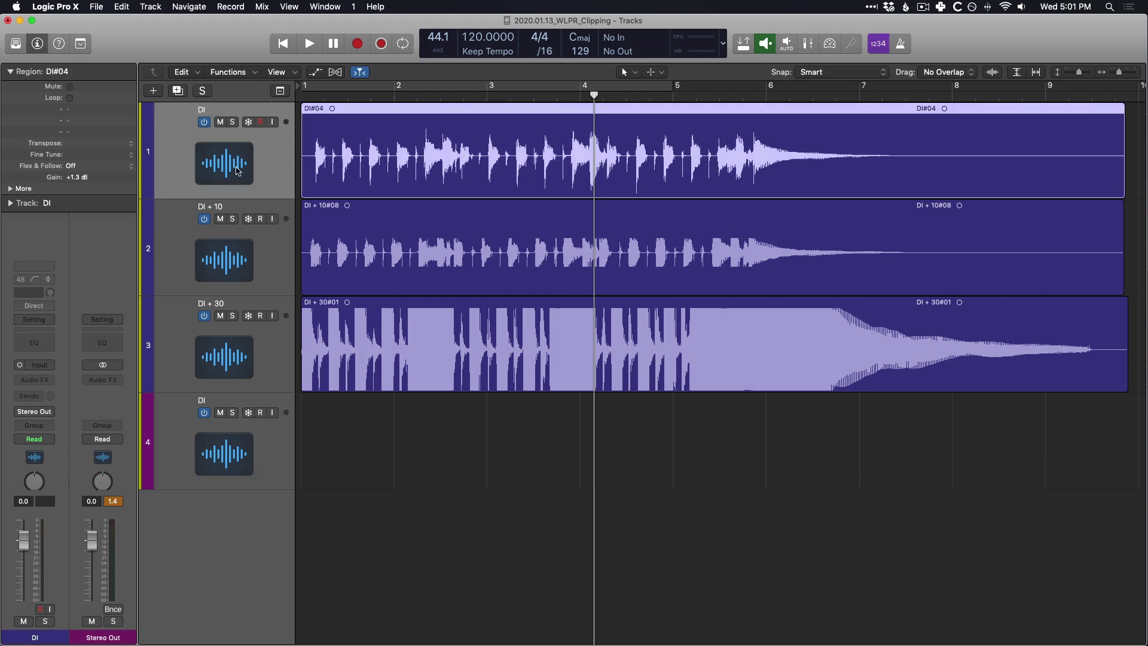
pyautogui.click(38, 337)
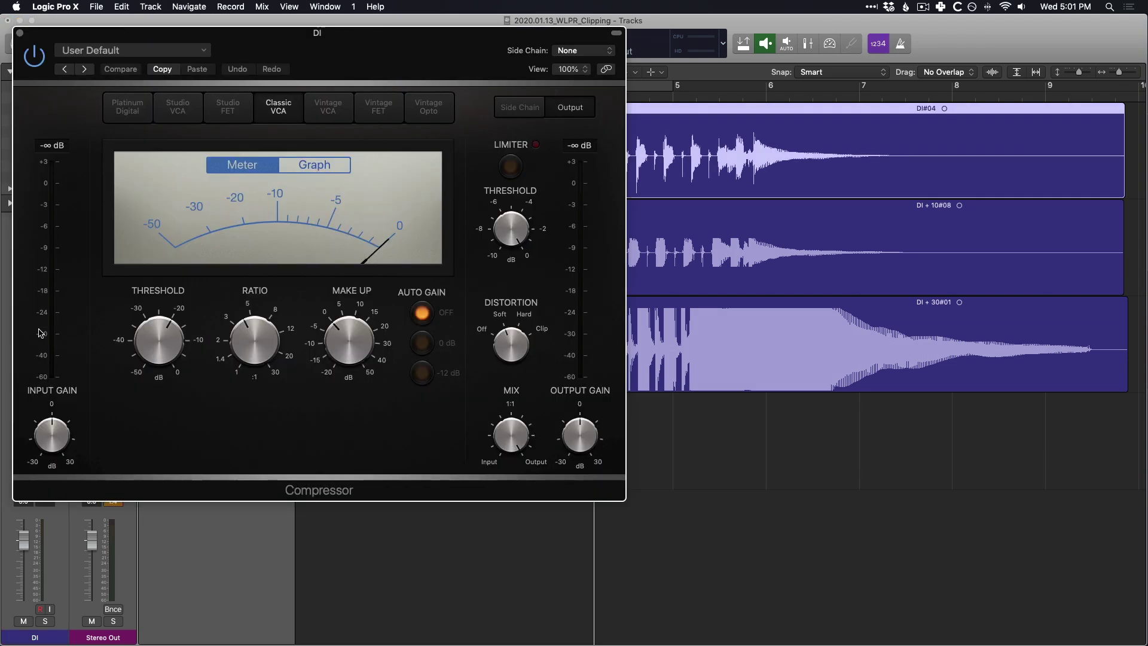
pyautogui.click(579, 439)
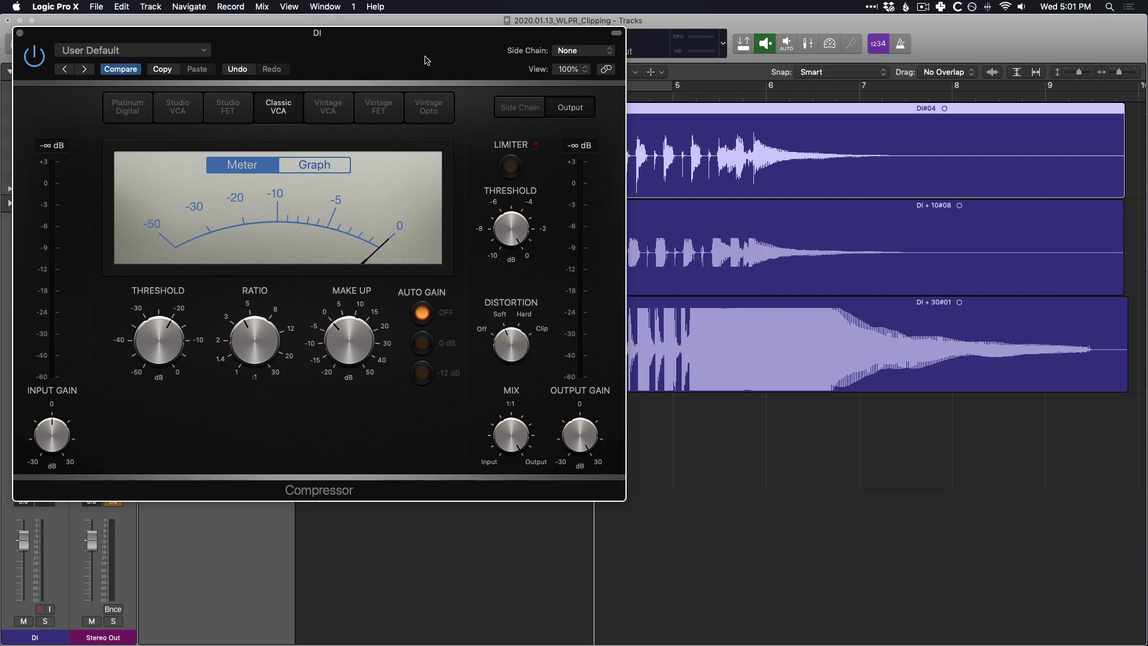
pyautogui.moveTo(425, 58); pyautogui.dragTo(864, 173)
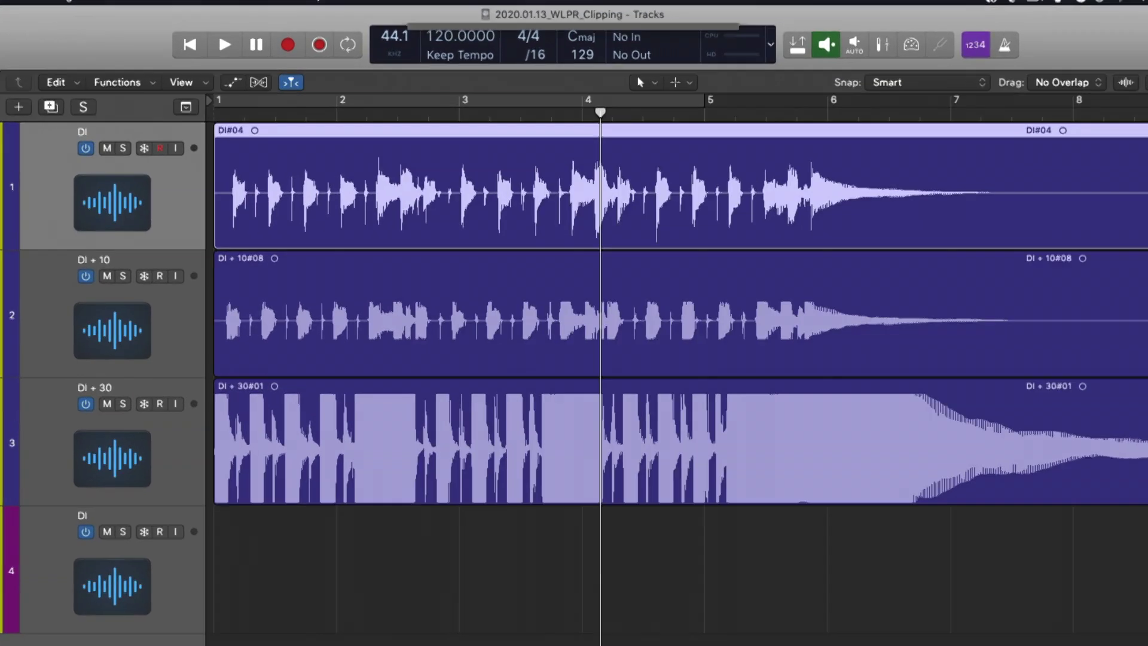
pyautogui.hotkey('ctrl', 'b')
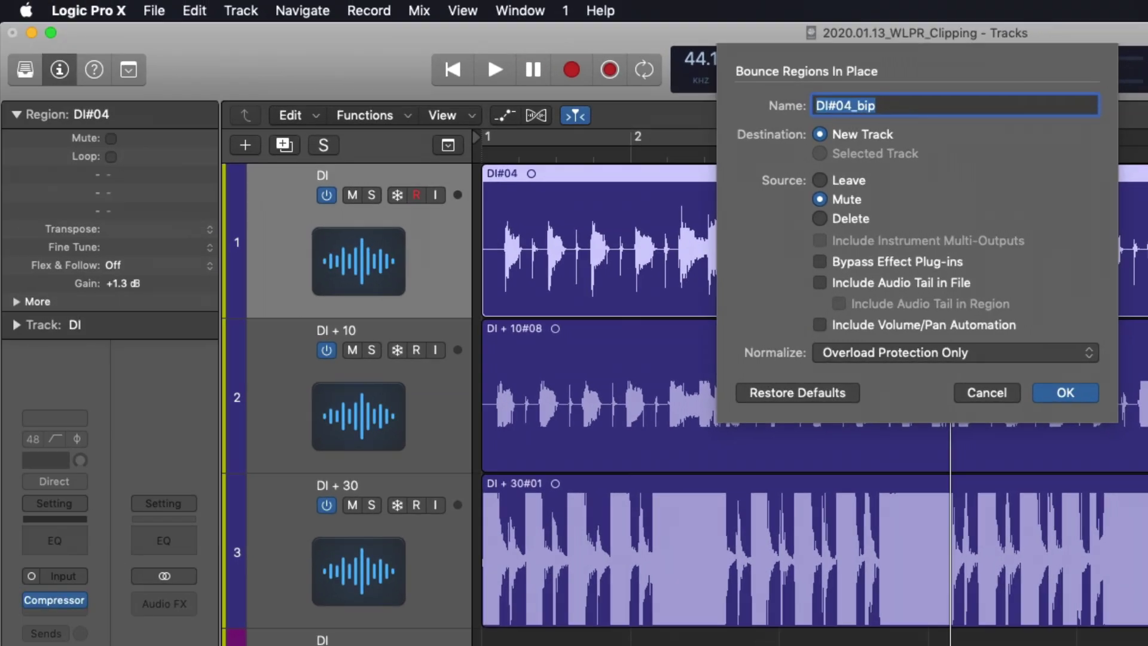
pyautogui.press('Escape')
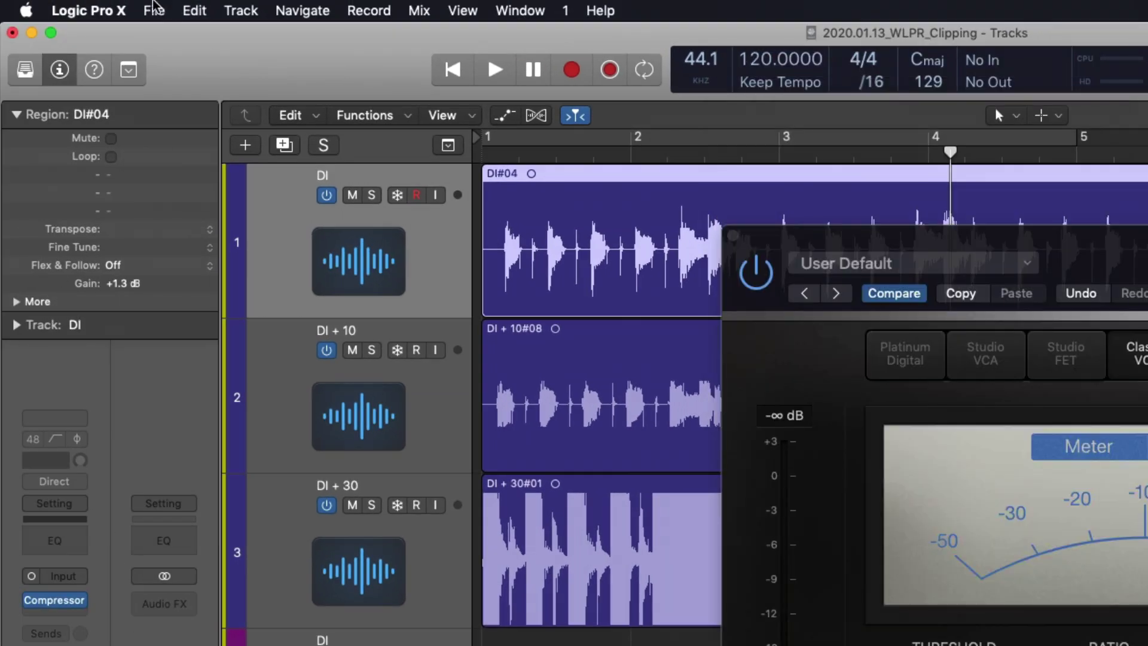
pyautogui.click(154, 8)
pyautogui.moveTo(222, 437)
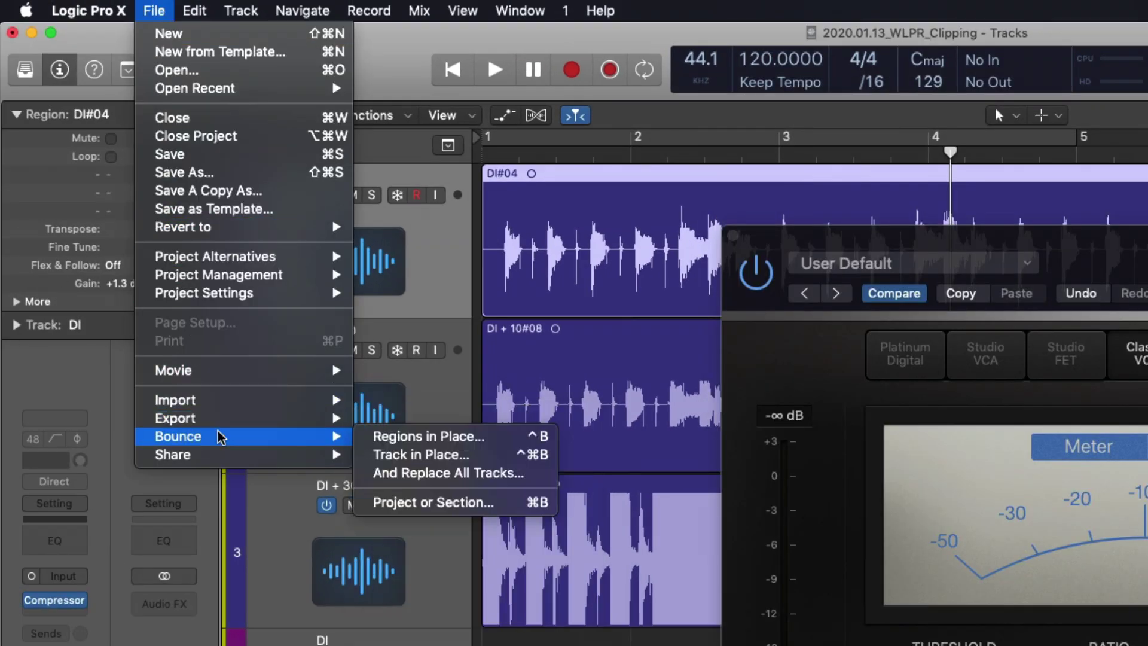
pyautogui.hotkey('ctrl', 'b')
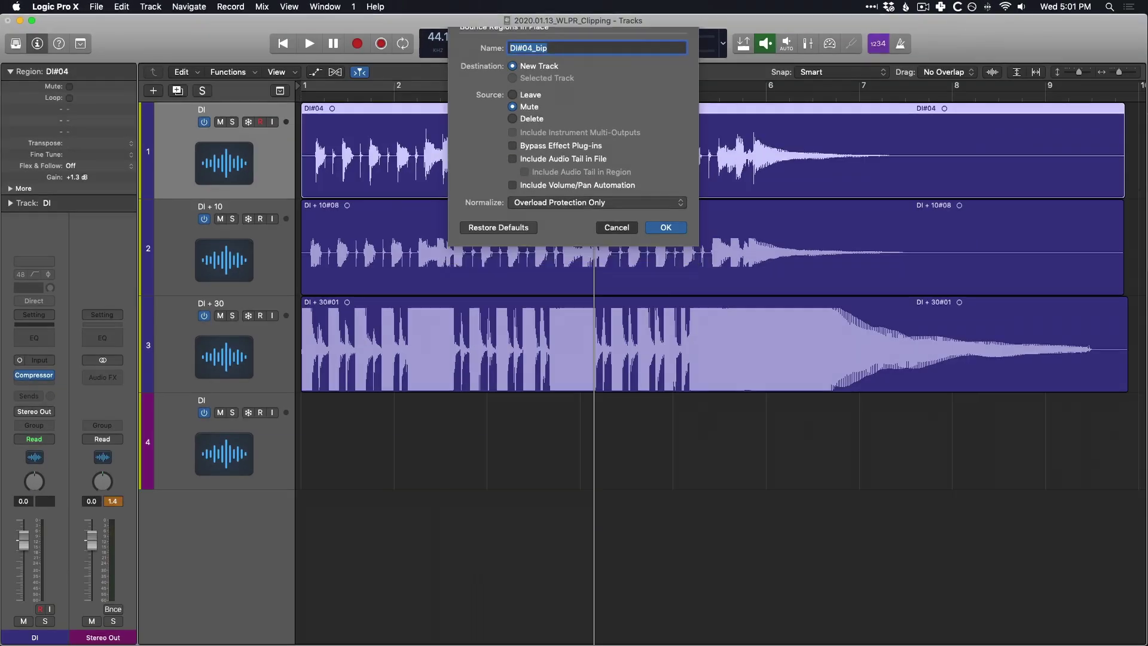
pyautogui.press('Escape')
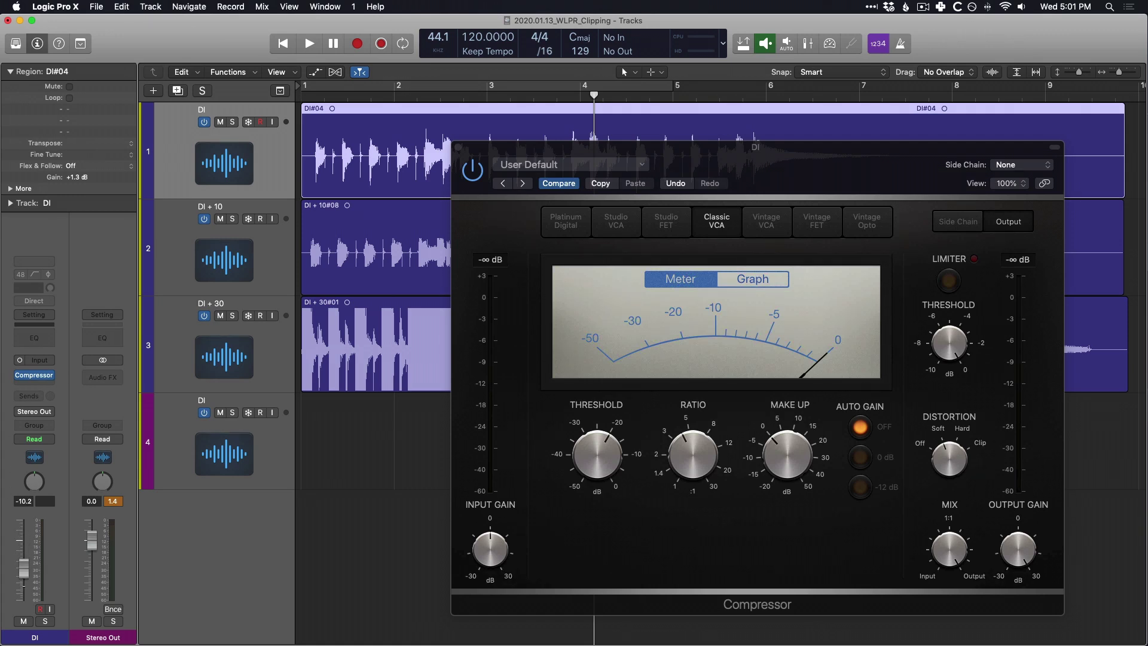
pyautogui.keyDown('alt'); pyautogui.click(18, 553); pyautogui.keyUp('alt')
pyautogui.click(1016, 559)
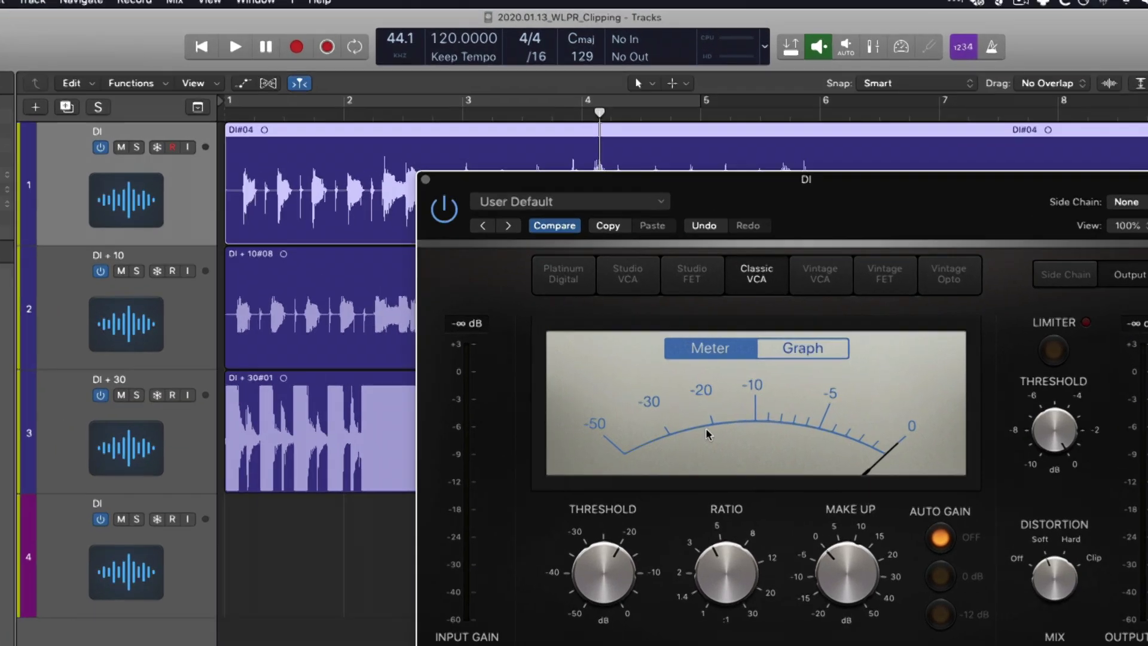
# Bounce the DI#04 region in place to a new track with the source muted and Normalize set to Off.
pyautogui.hotkey('ctrl', 'b')
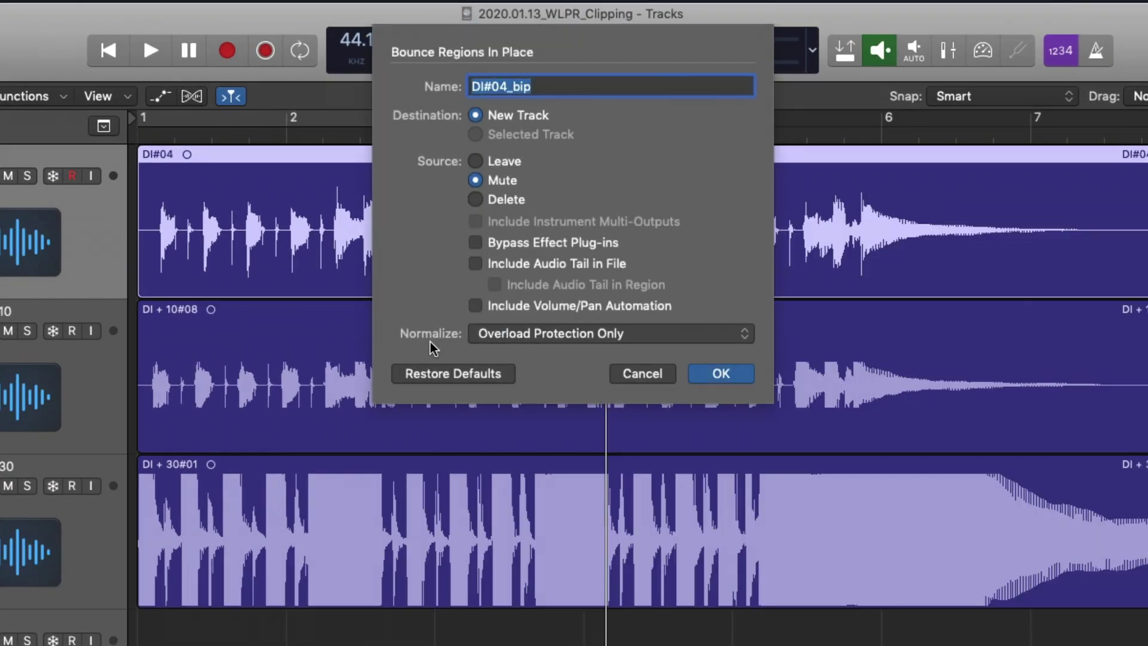
pyautogui.click(489, 335)
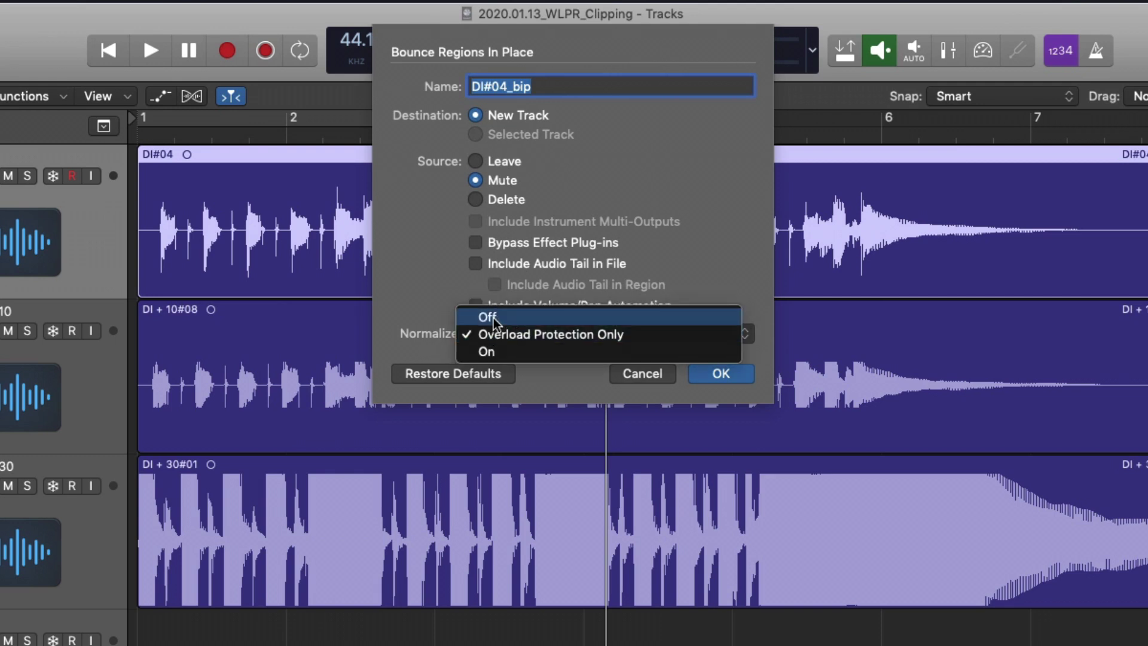
pyautogui.click(494, 318)
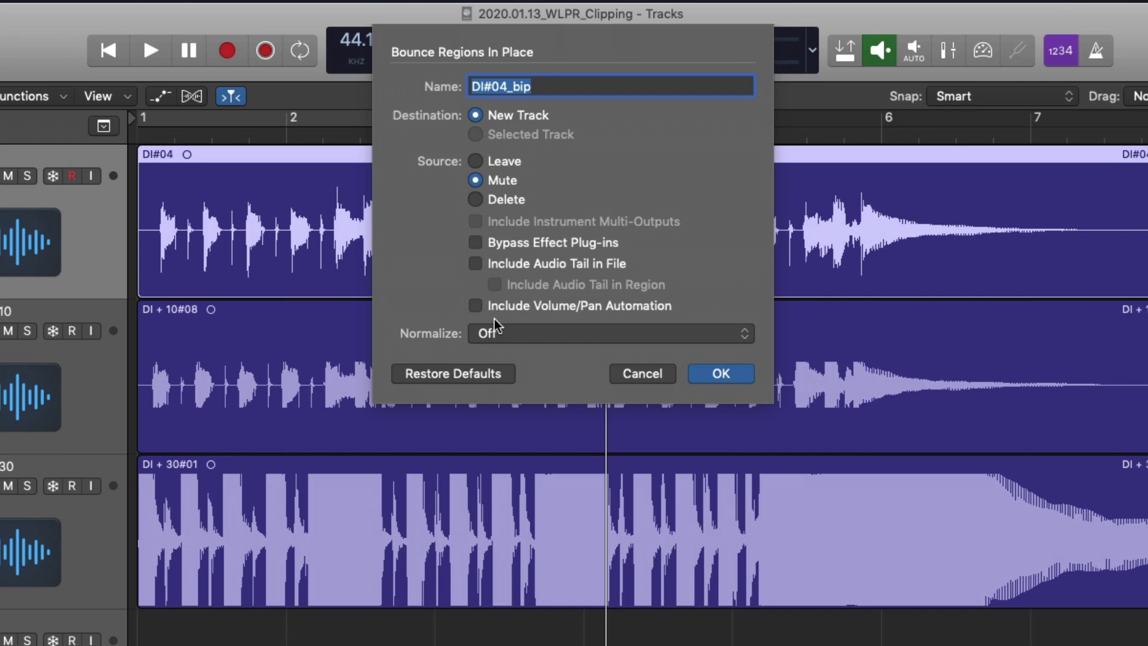
pyautogui.click(720, 373)
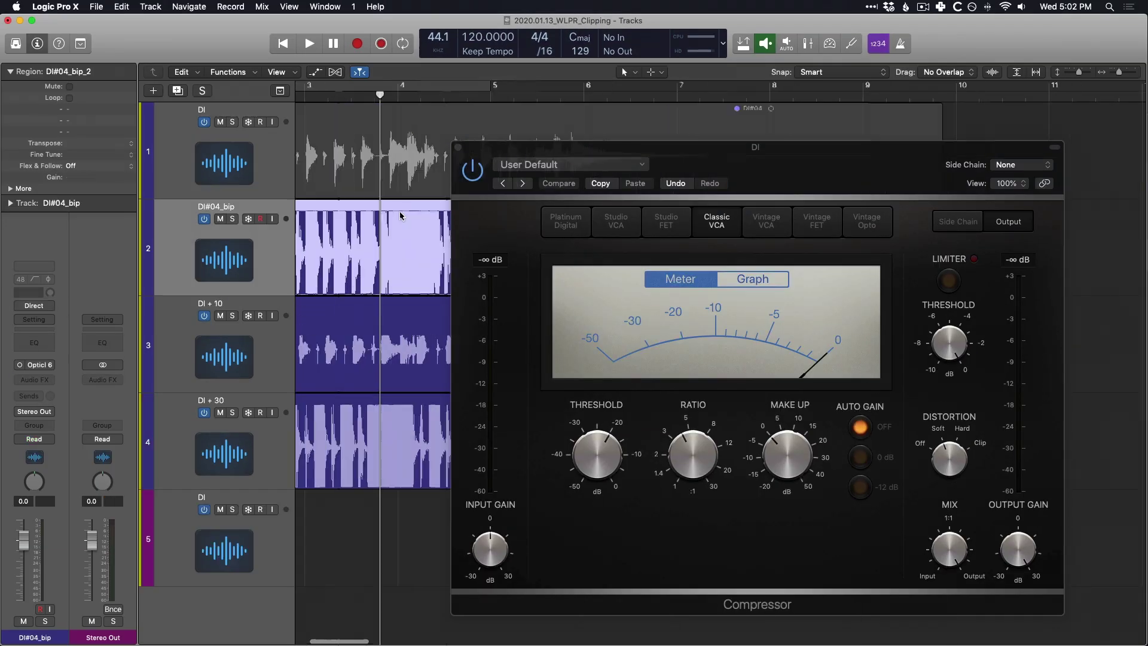
# Examine the bounced region's waveform up close with the Compressor window hidden, and return to the full arrangement.
pyautogui.press('super+w')
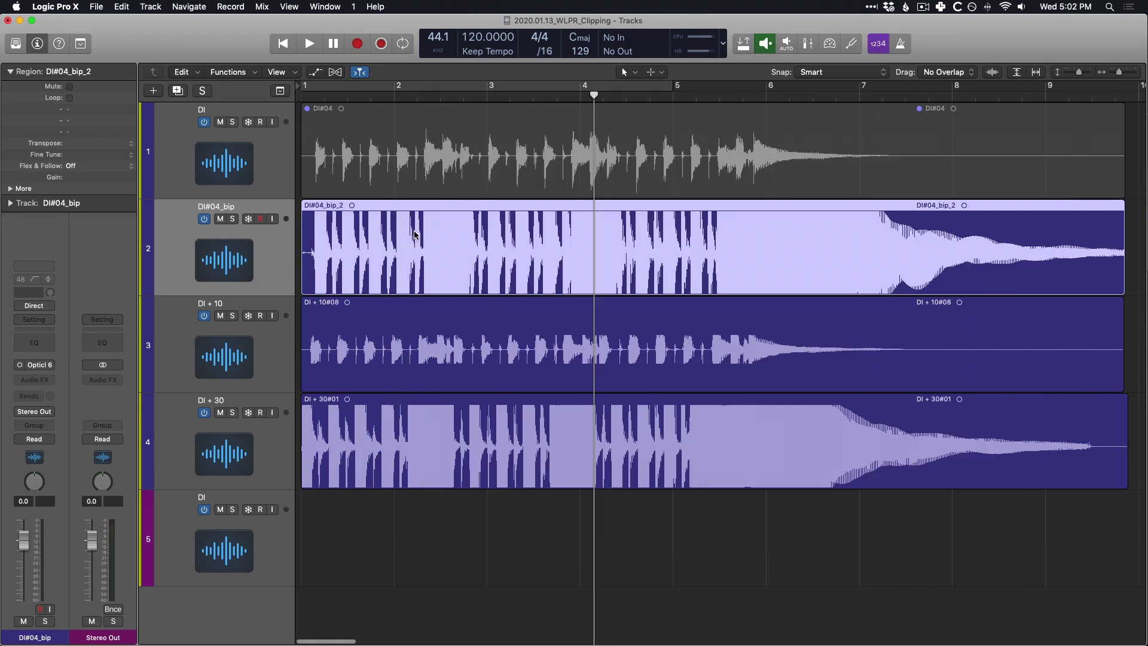
pyautogui.moveTo(395, 209); pyautogui.dragTo(551, 339)
pyautogui.press('v')
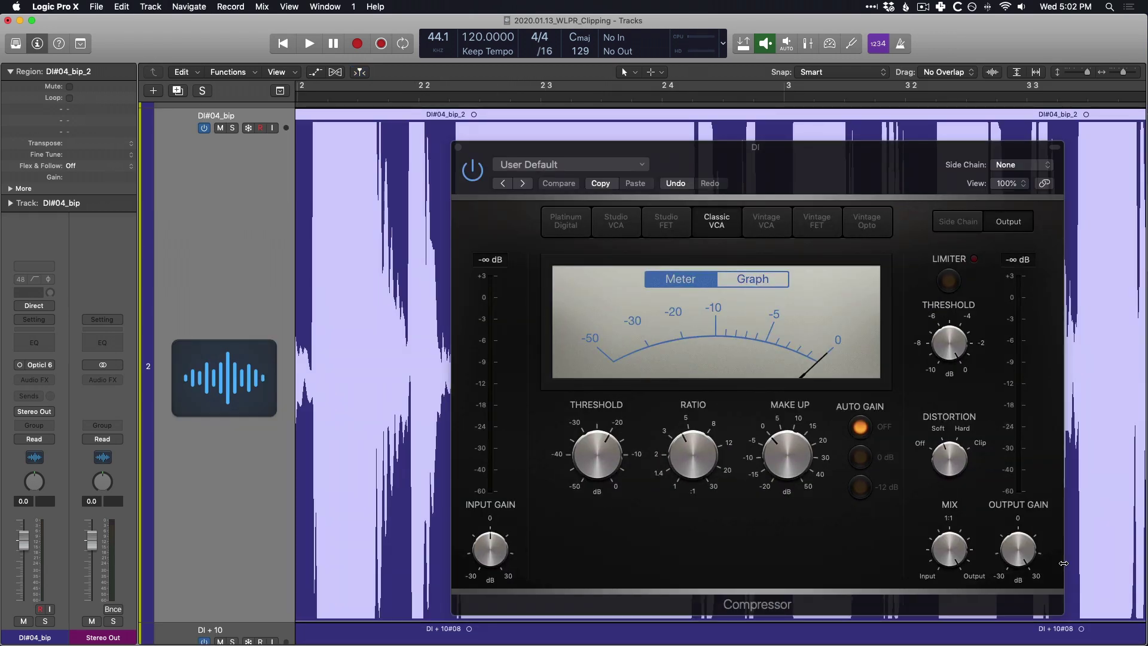
pyautogui.press('v')
pyautogui.press('z')
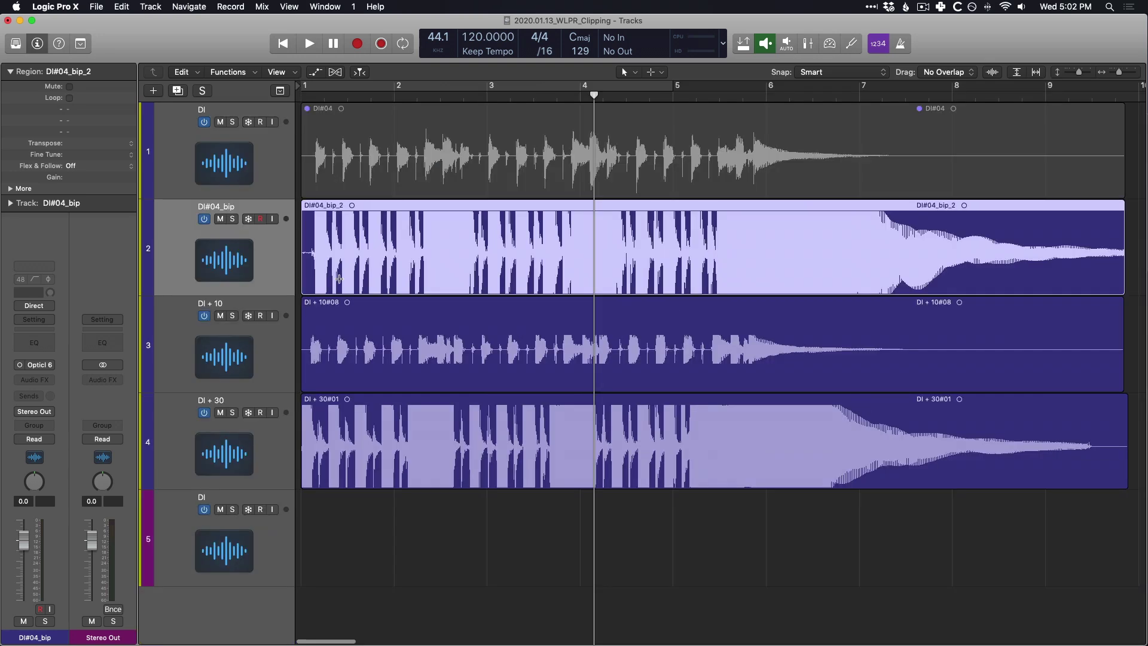
# Delete the bounced region together with its track, and unmute the original DI#04 region.
pyautogui.press('Delete')
pyautogui.press('super+Delete')
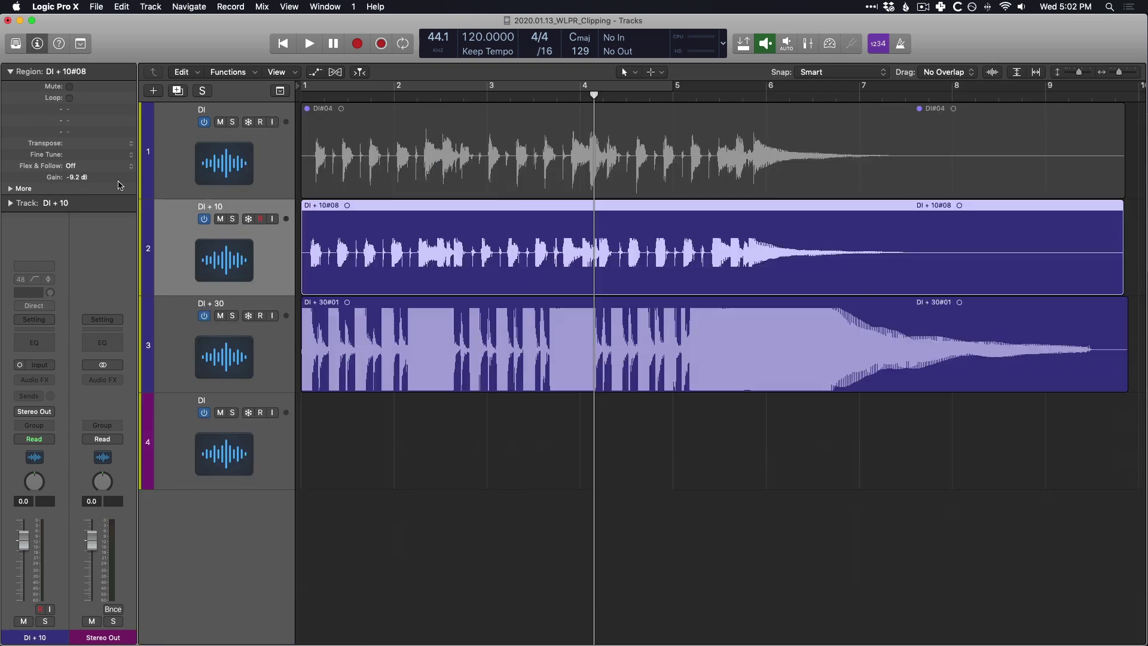
pyautogui.click(192, 162)
pyautogui.hotkey('ctrl', 'm')
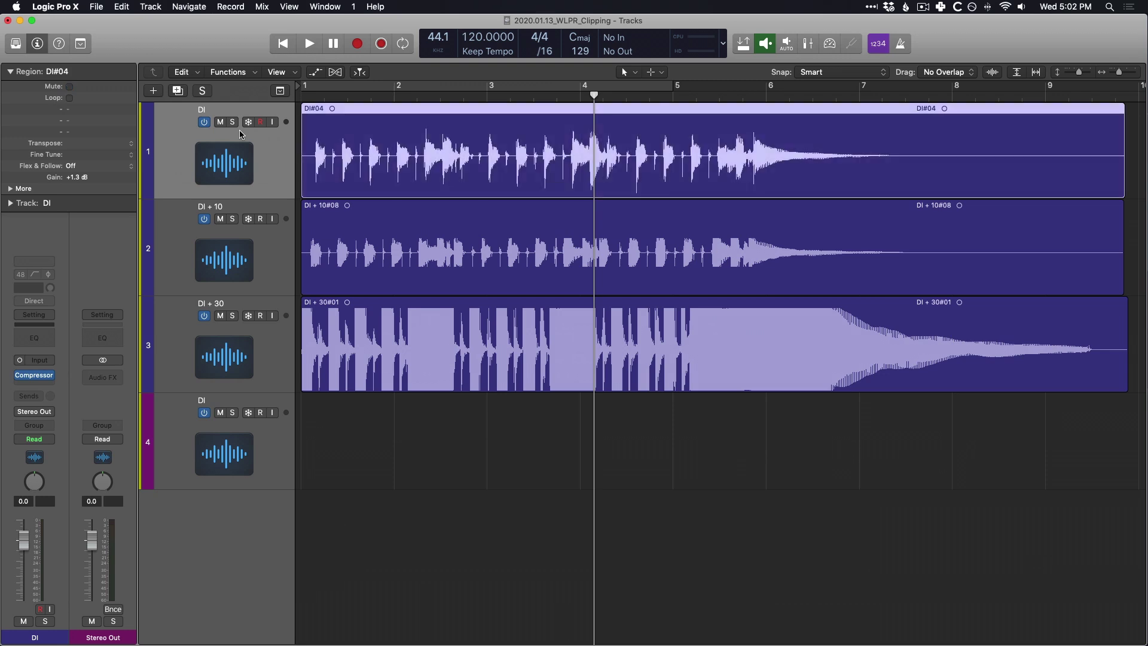
# Bounce the DI#04 region in place to a new track with the source muted and Normalize set to Overload Protection Only.
pyautogui.hotkey('ctrl', 'b')
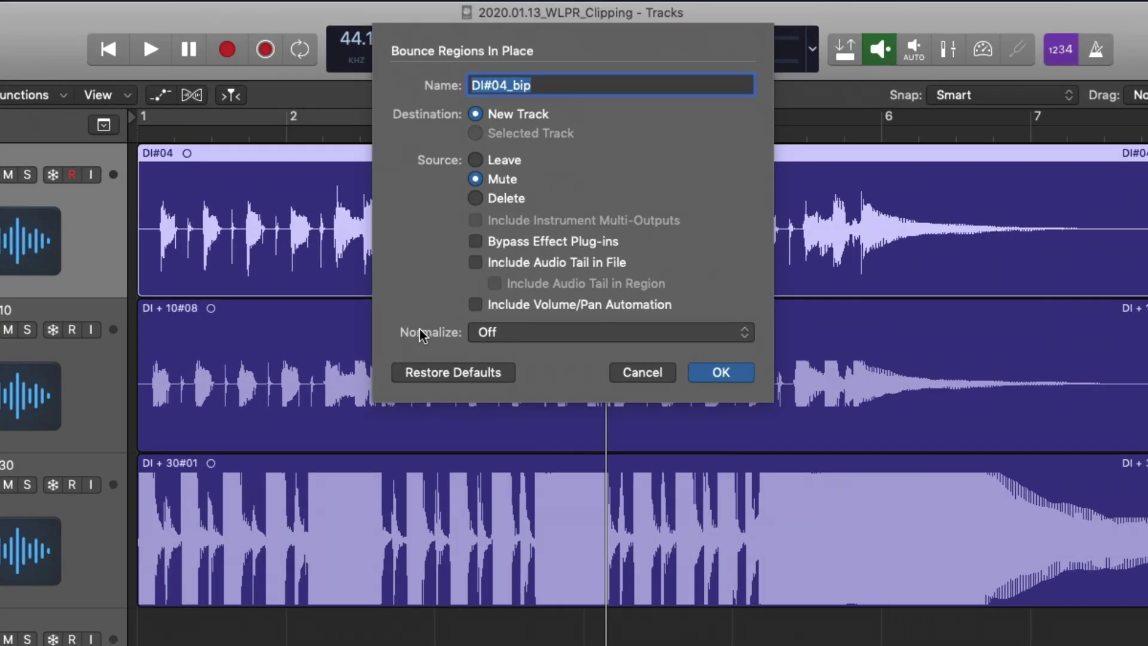
pyautogui.click(546, 220)
pyautogui.click(522, 353)
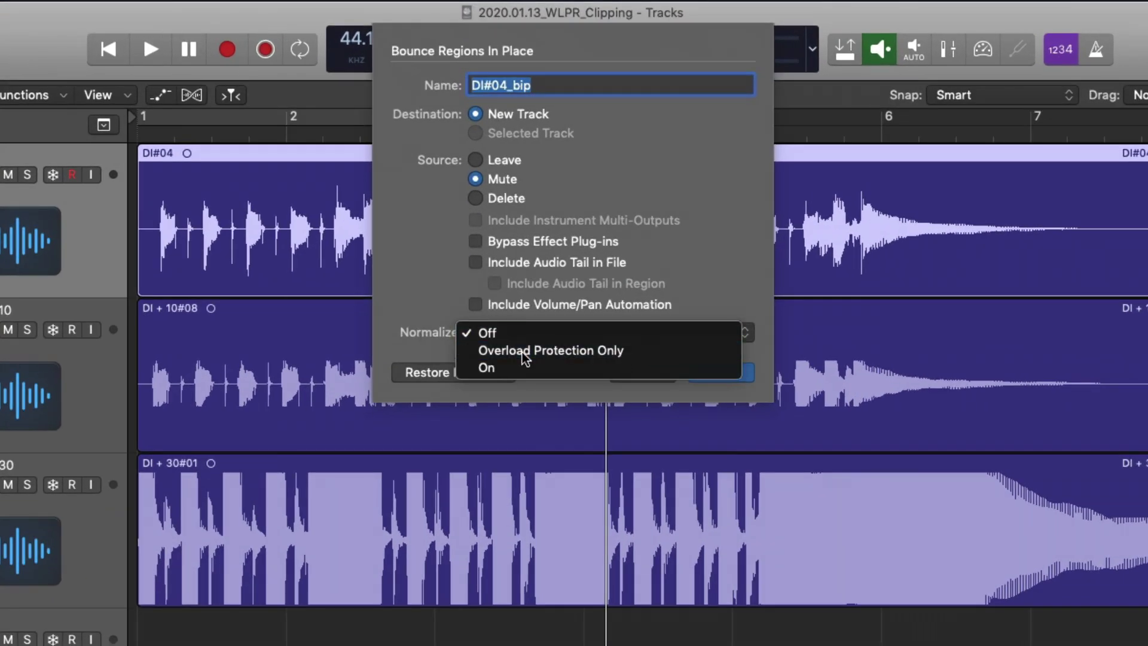
pyautogui.click(700, 374)
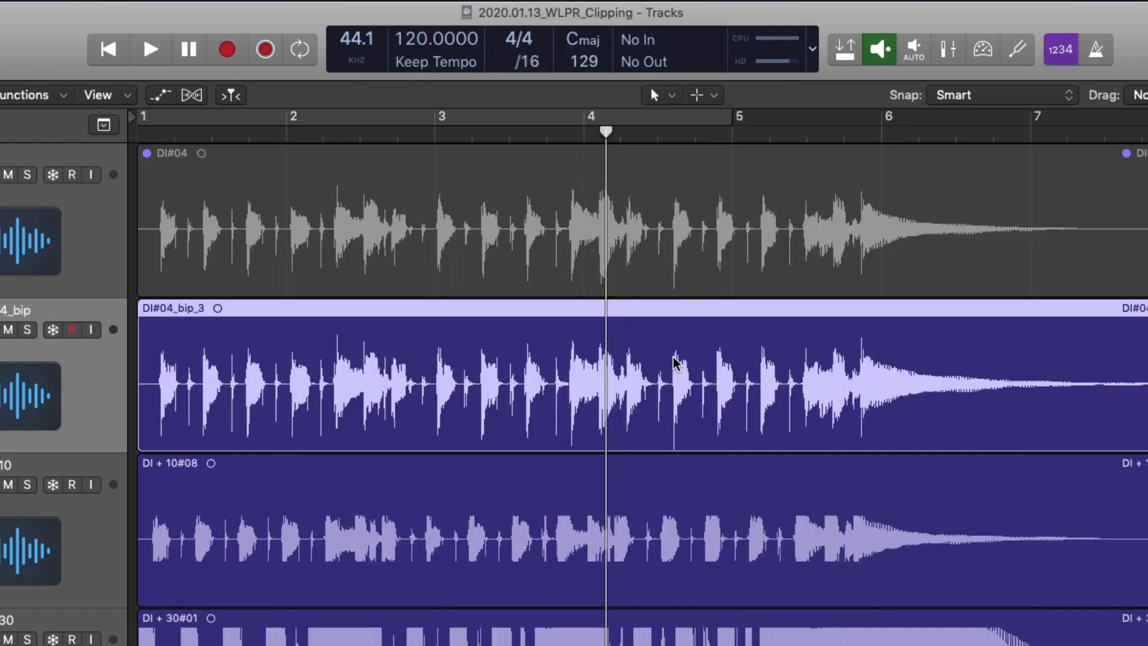
# Examine the peaks of the bounced DI#04_bip_3 waveform up close, and review the available Bounce commands.
pyautogui.moveTo(146, 333); pyautogui.dragTo(985, 489)
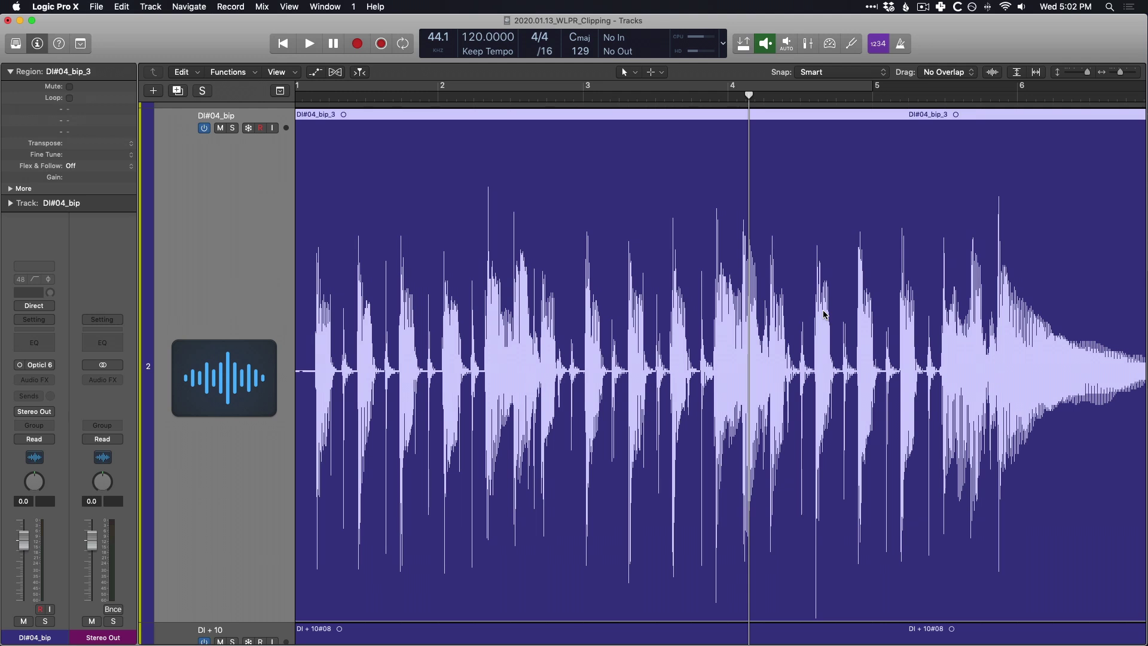
pyautogui.moveTo(801, 312); pyautogui.dragTo(859, 538)
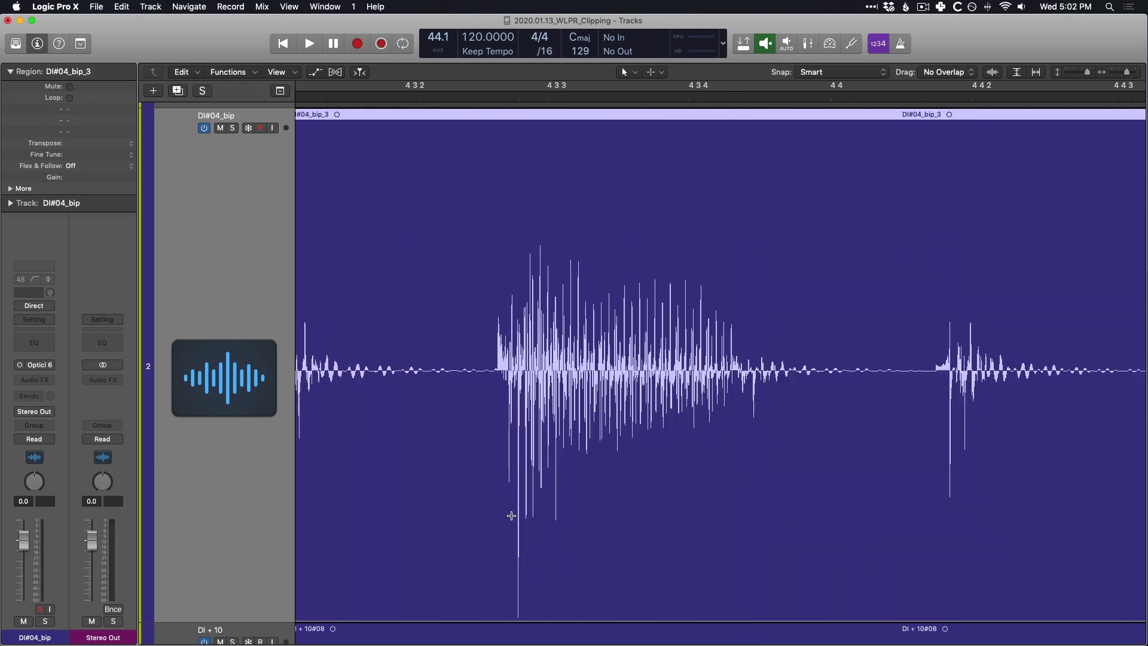
pyautogui.keyDown('ctrl'); pyautogui.keyDown('alt'); pyautogui.click(519, 581); pyautogui.keyUp('alt'); pyautogui.keyUp('ctrl')
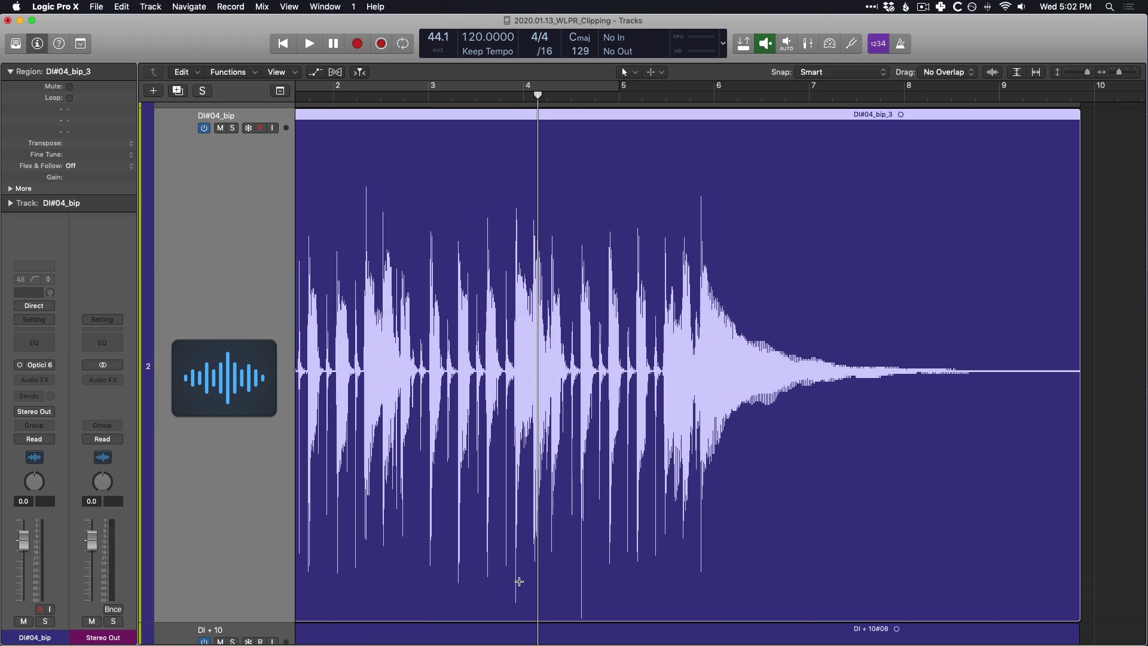
pyautogui.hscroll(-3, 519, 581)
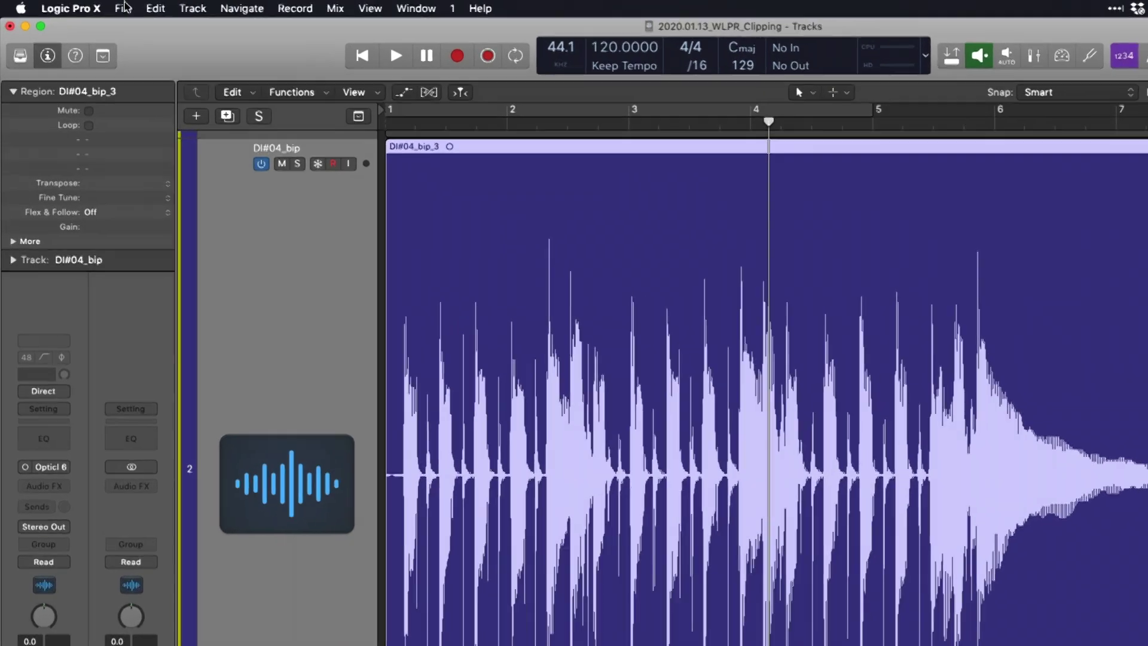
pyautogui.click(123, 7)
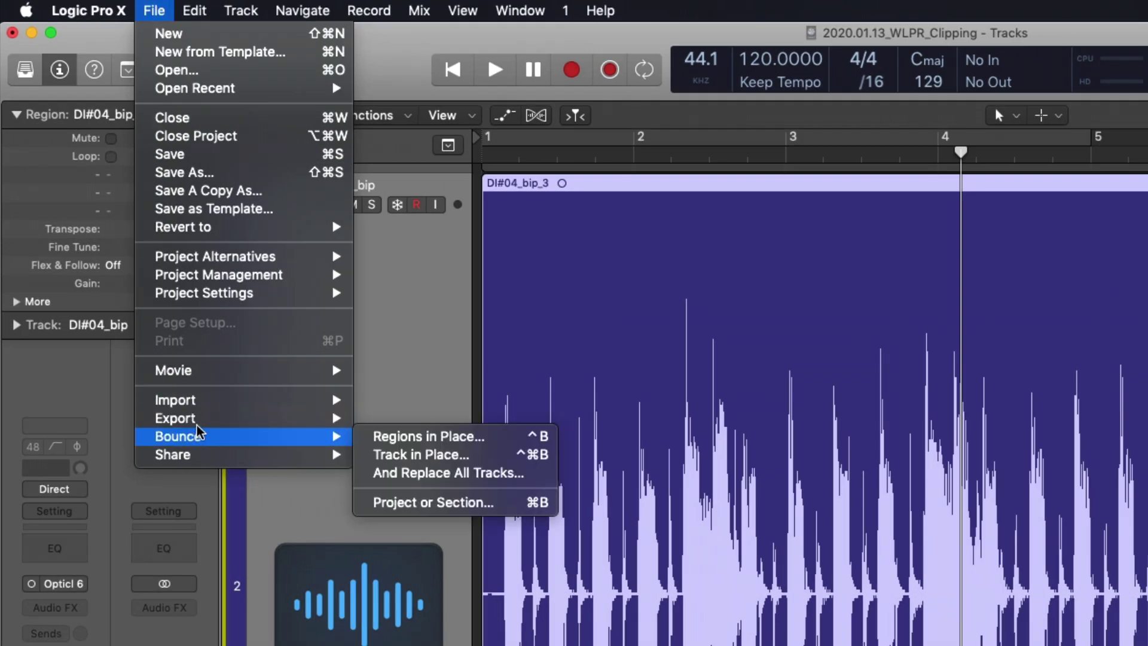
pyautogui.moveTo(160, 342)
pyautogui.click(365, 532)
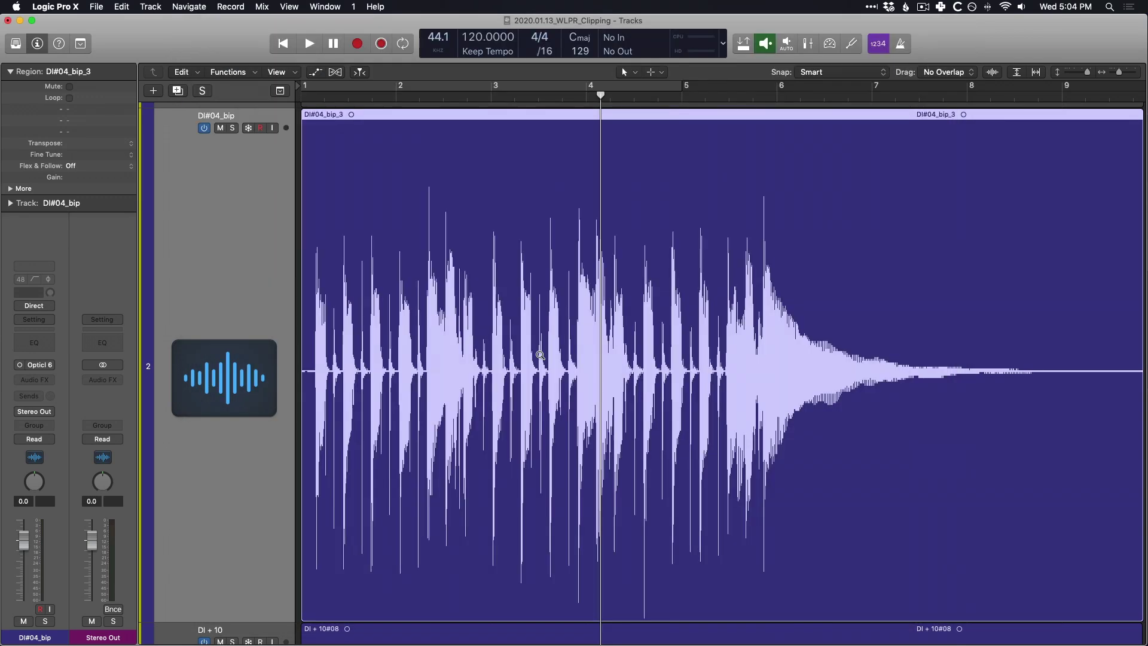
# Turn off the DI#04_bip, DI + 10 and DI + 30 tracks.
pyautogui.keyDown('ctrl'); pyautogui.keyDown('alt'); pyautogui.click(540, 354); pyautogui.keyUp('alt'); pyautogui.keyUp('ctrl')
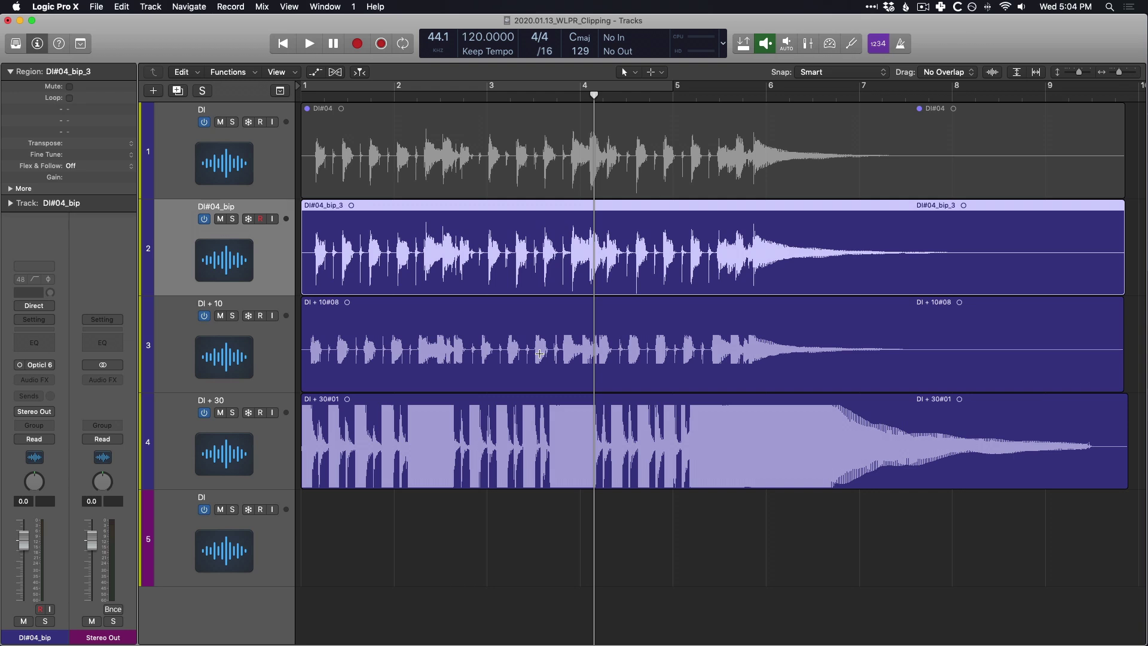
pyautogui.keyDown('shift'); pyautogui.click(269, 437); pyautogui.keyUp('shift')
pyautogui.click(204, 413)
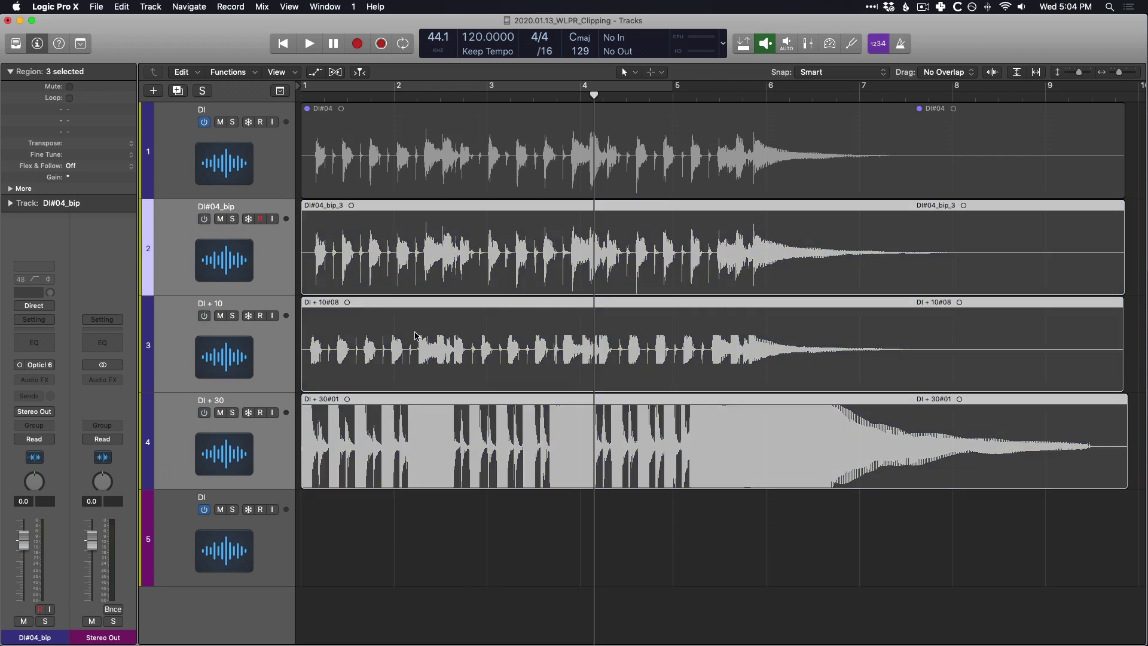
# Create a Drummer track below the DI + 30 track, and show the mixer in place of the Drummer editor.
pyautogui.press('Down')
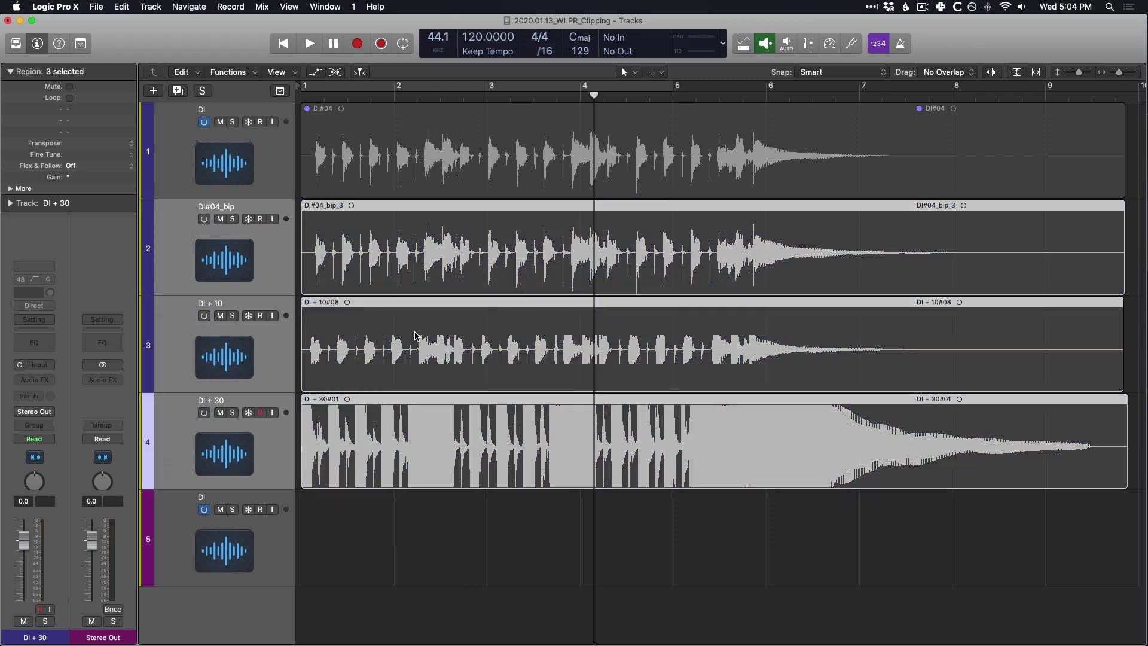
pyautogui.press('alt+super+n')
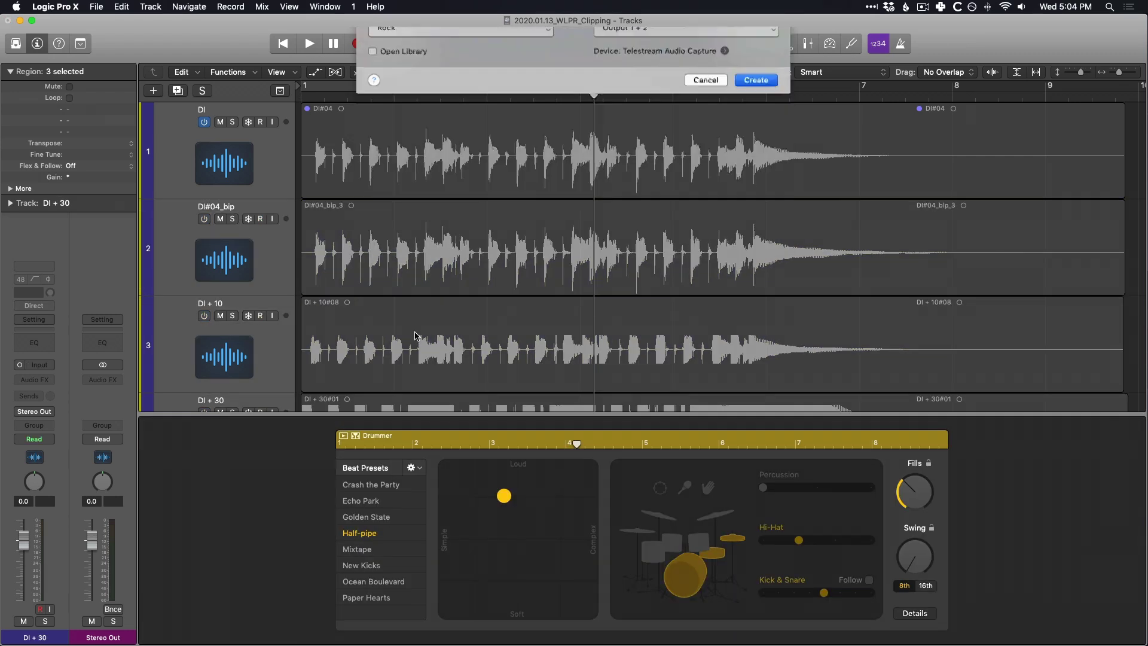
pyautogui.press('Return')
pyautogui.press('e')
pyautogui.press('x')
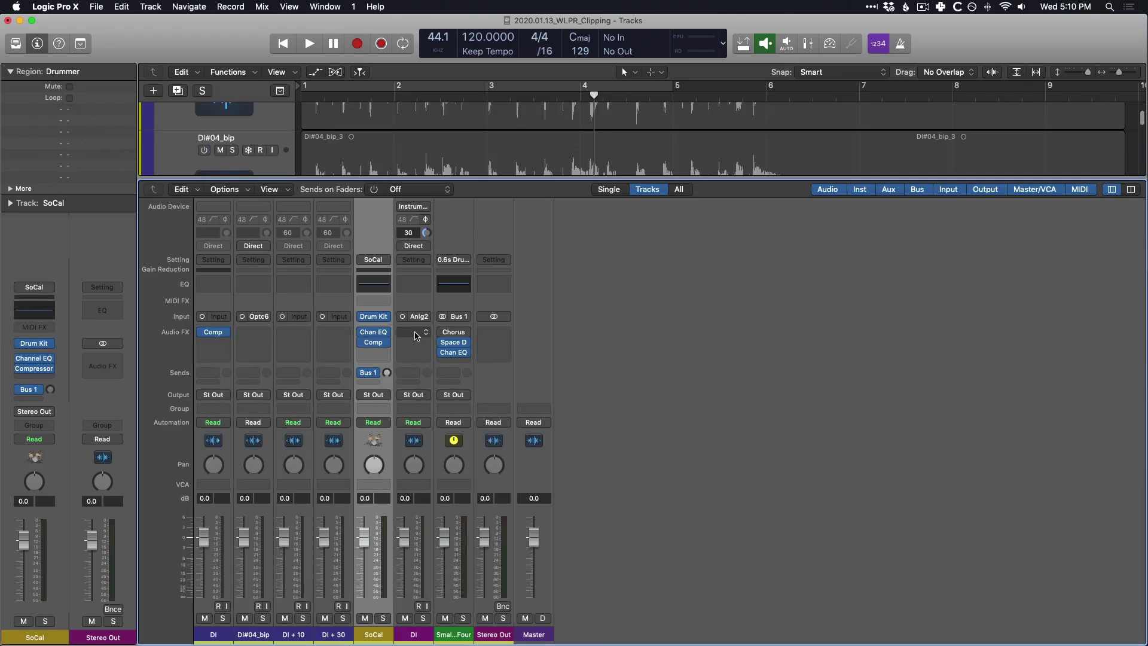
# Play the SoCal drum track, raise its fader to 6.0 dB, and play it again to compare the levels.
pyautogui.press('space')
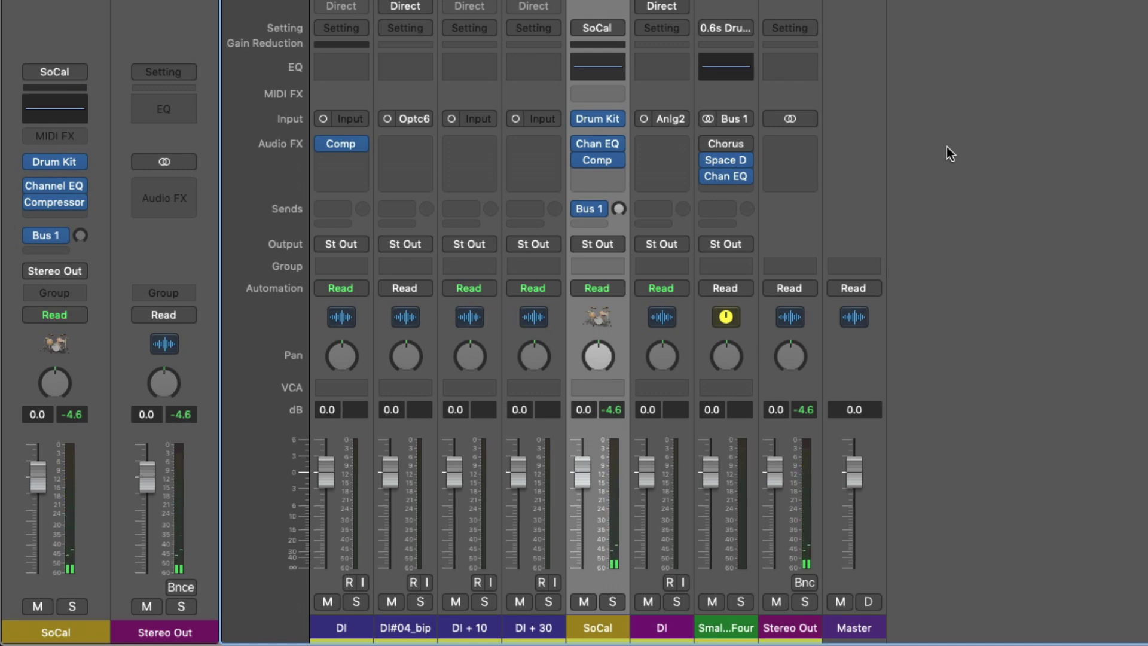
pyautogui.moveTo(594, 472); pyautogui.dragTo(594, 440)
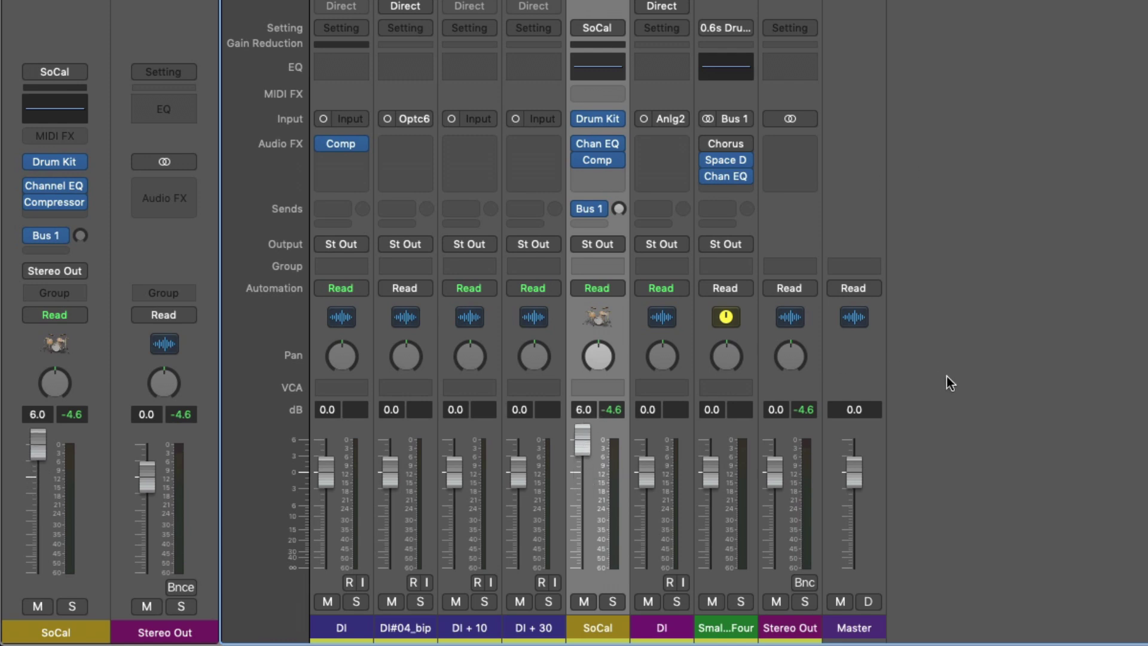
pyautogui.press('space')
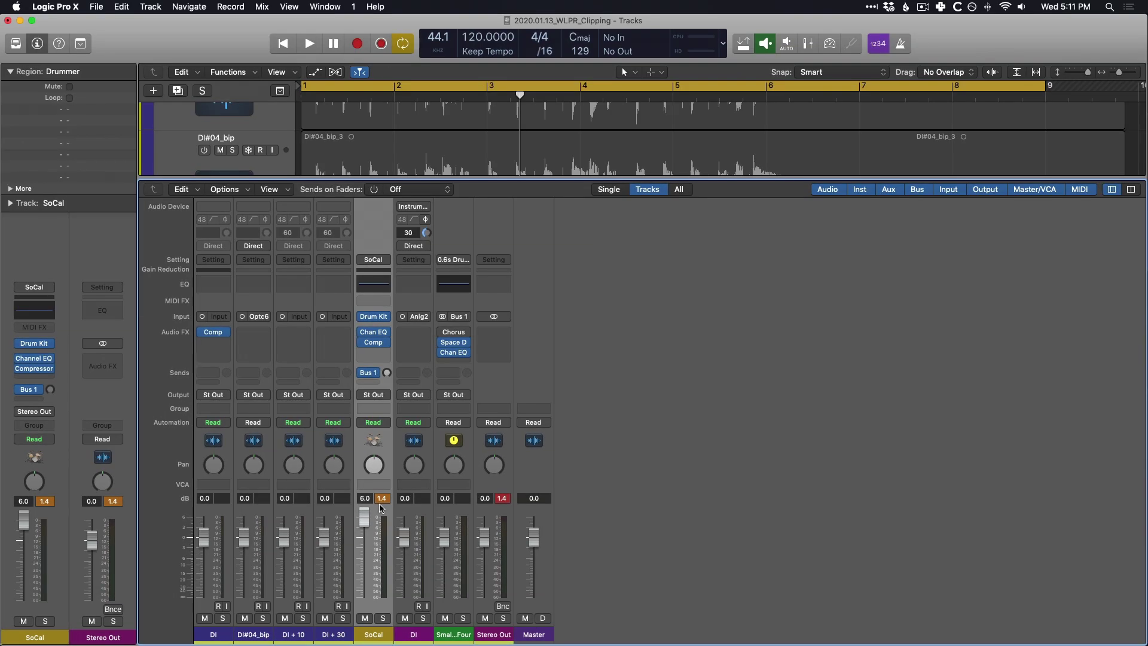
# Check the Normalize options in the project bounce settings, leave Normalize at Off, and cancel the bounce.
pyautogui.press('super+b')
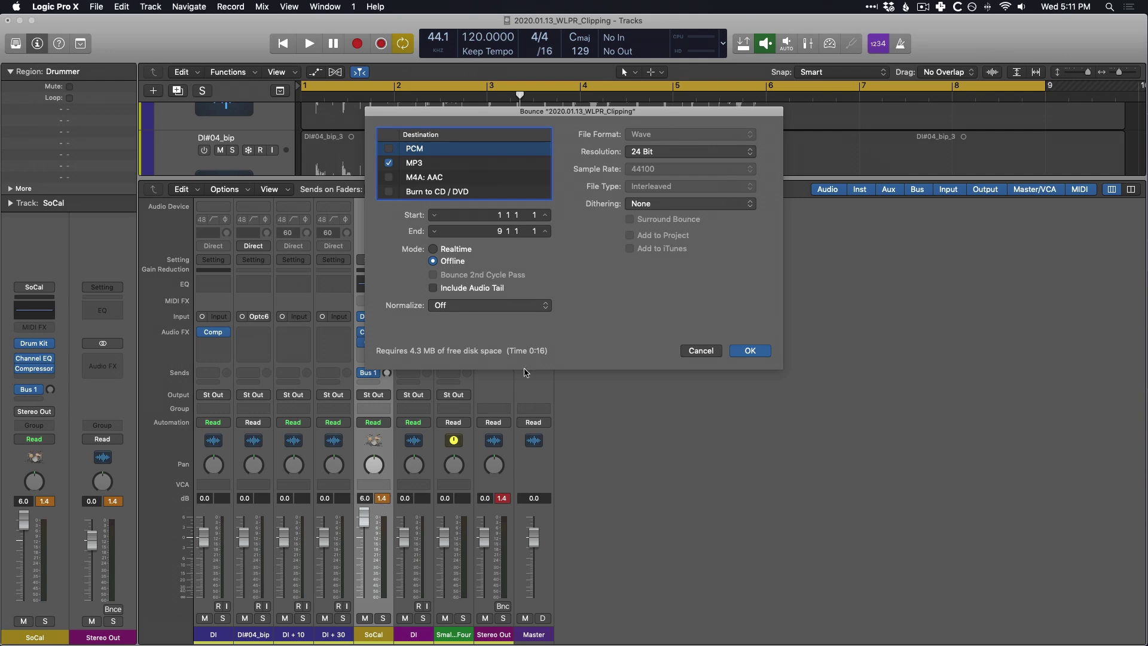
pyautogui.click(512, 306)
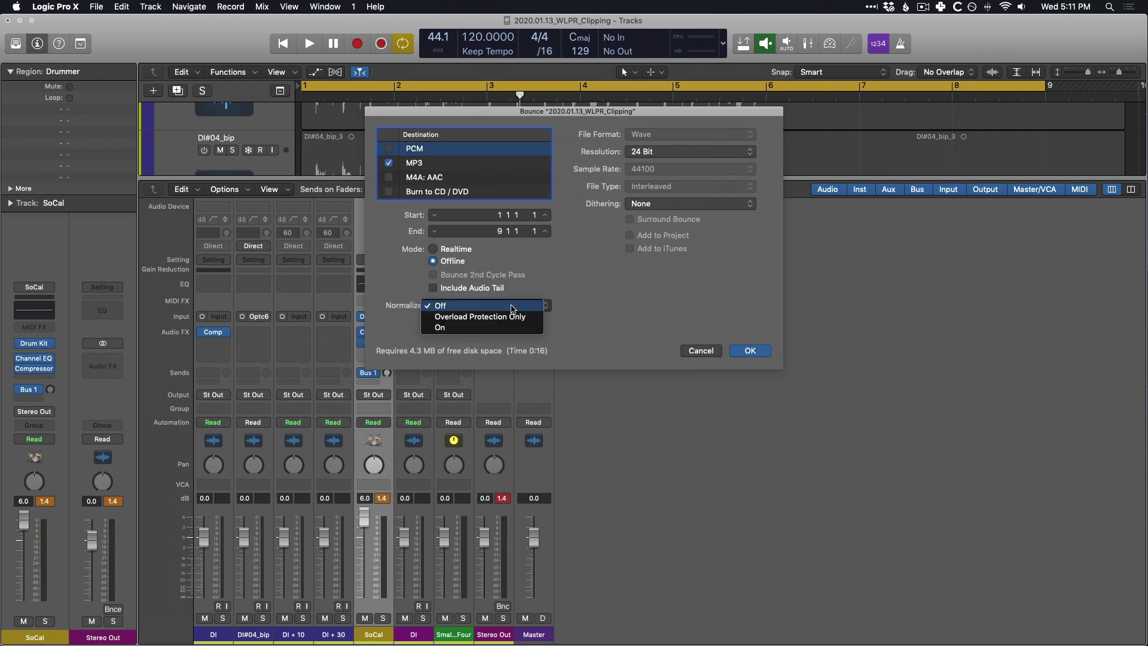
pyautogui.click(603, 288)
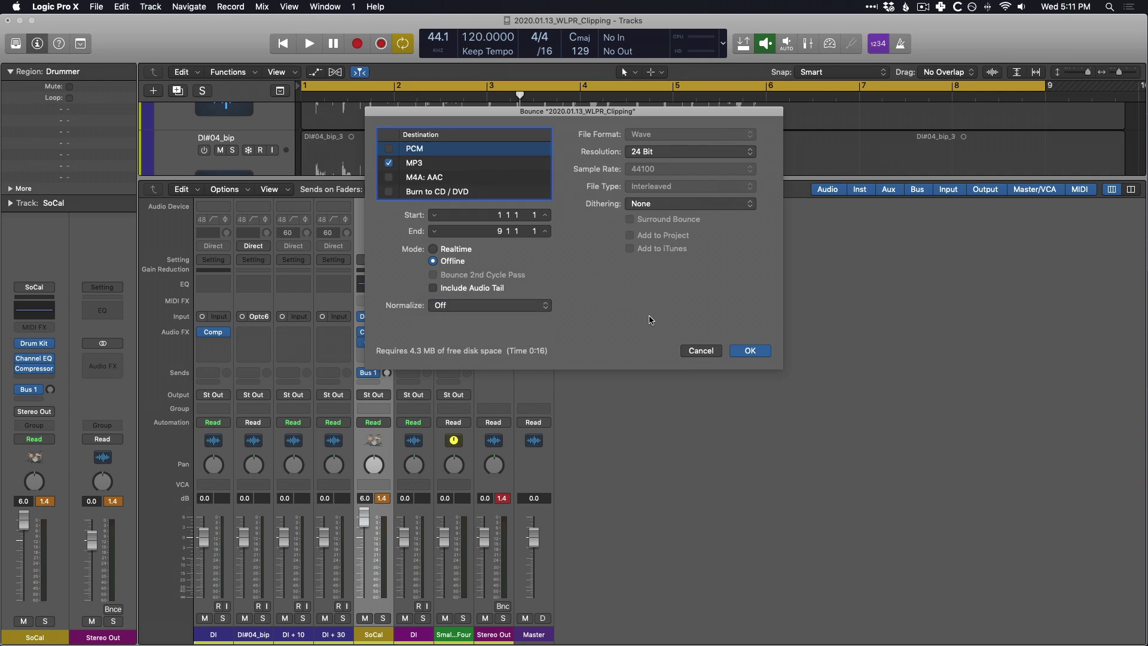
pyautogui.click(696, 357)
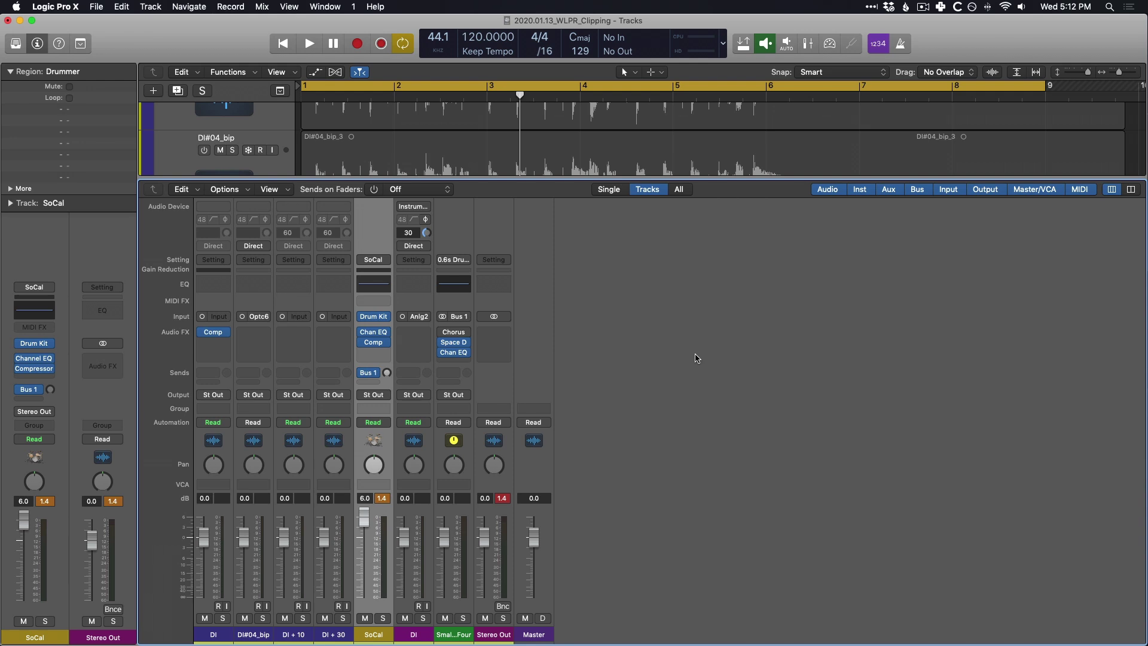
# Insert a stereo Gain plug-in on the Stereo Out, adjust and reset its gain, and close the open plug-in windows.
pyautogui.click(493, 331)
pyautogui.moveTo(502, 550)
pyautogui.moveTo(592, 549)
pyautogui.click(690, 559)
pyautogui.moveTo(266, 41); pyautogui.dragTo(612, 210)
pyautogui.moveTo(426, 354); pyautogui.dragTo(421, 382)
pyautogui.keyDown('alt'); pyautogui.click(421, 380); pyautogui.keyUp('alt')
pyautogui.click(367, 204)
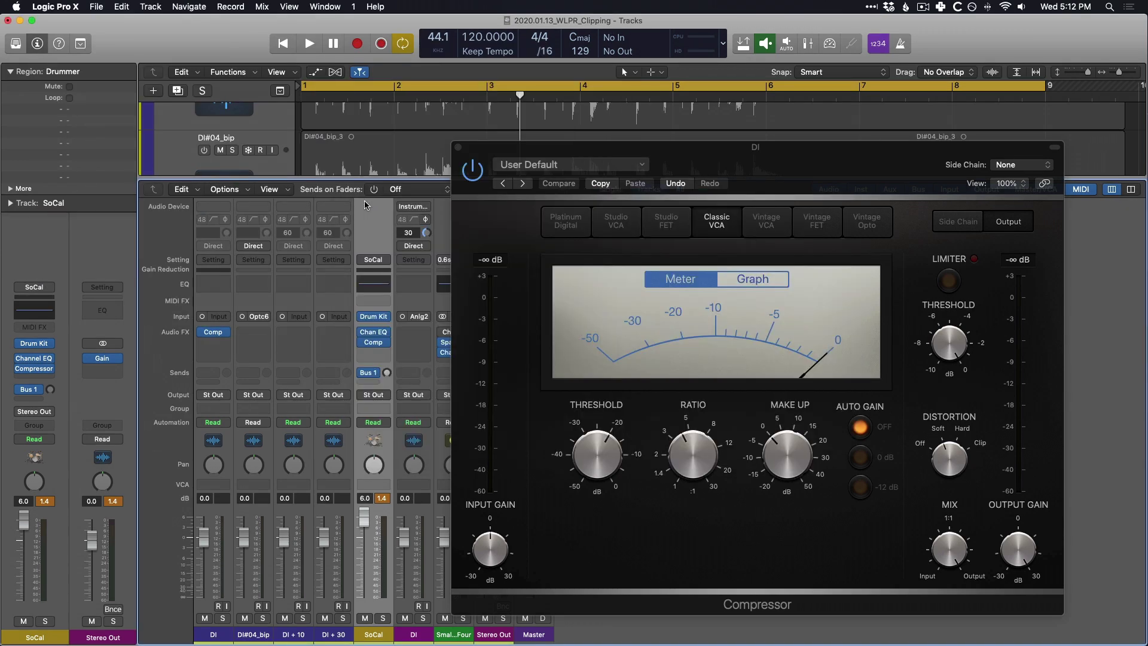
pyautogui.click(458, 147)
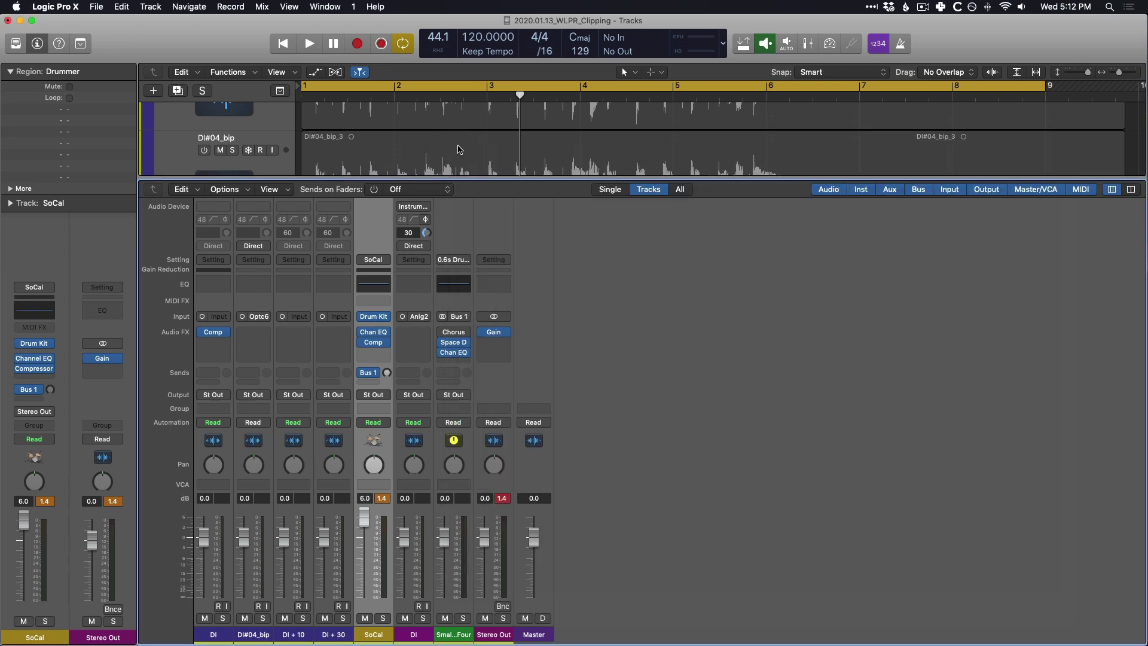
# Insert a stereo Adaptive Limiter after Gain on the Stereo Out, and set its Out Ceiling to -0.3 dB.
pyautogui.click(503, 344)
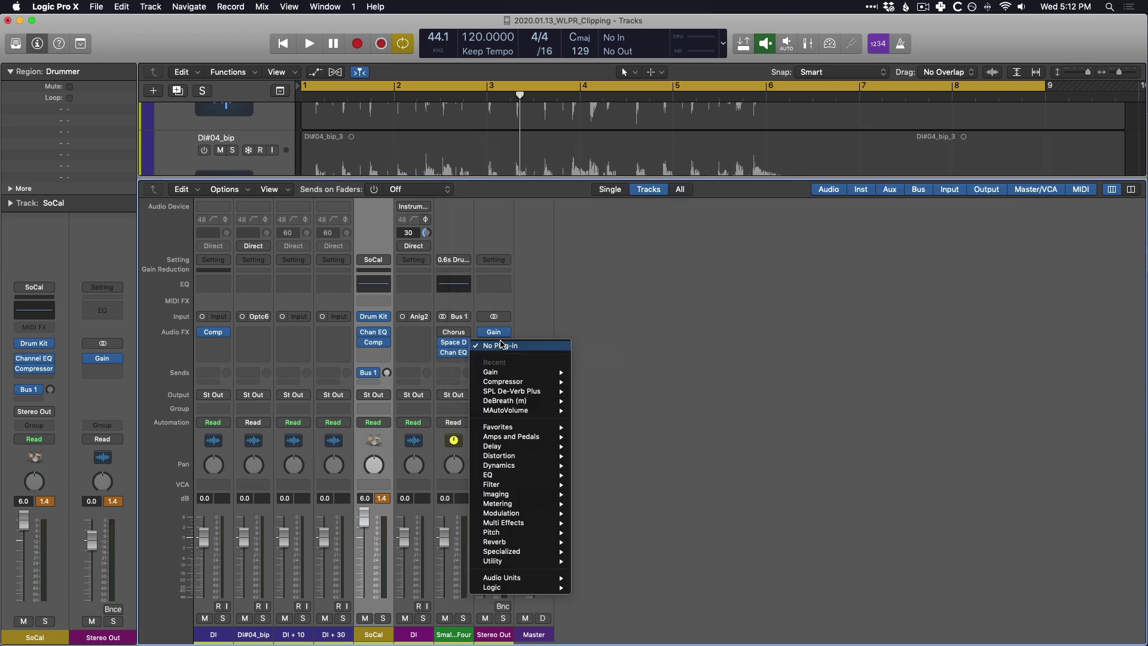
pyautogui.moveTo(535, 468)
pyautogui.moveTo(610, 465)
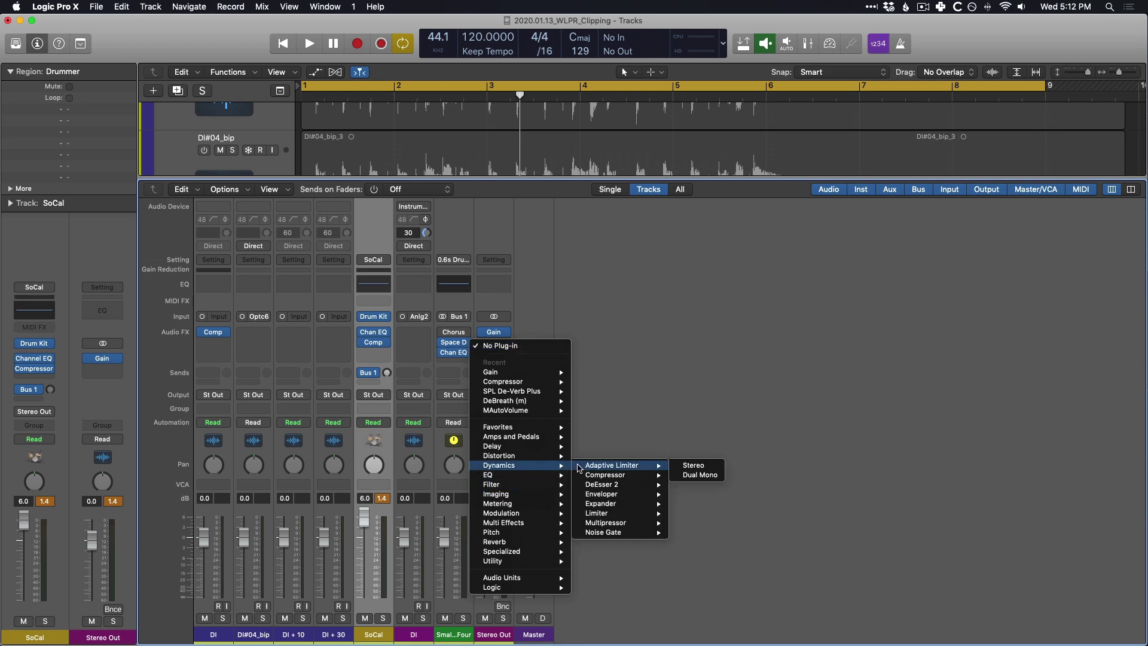
pyautogui.click(685, 465)
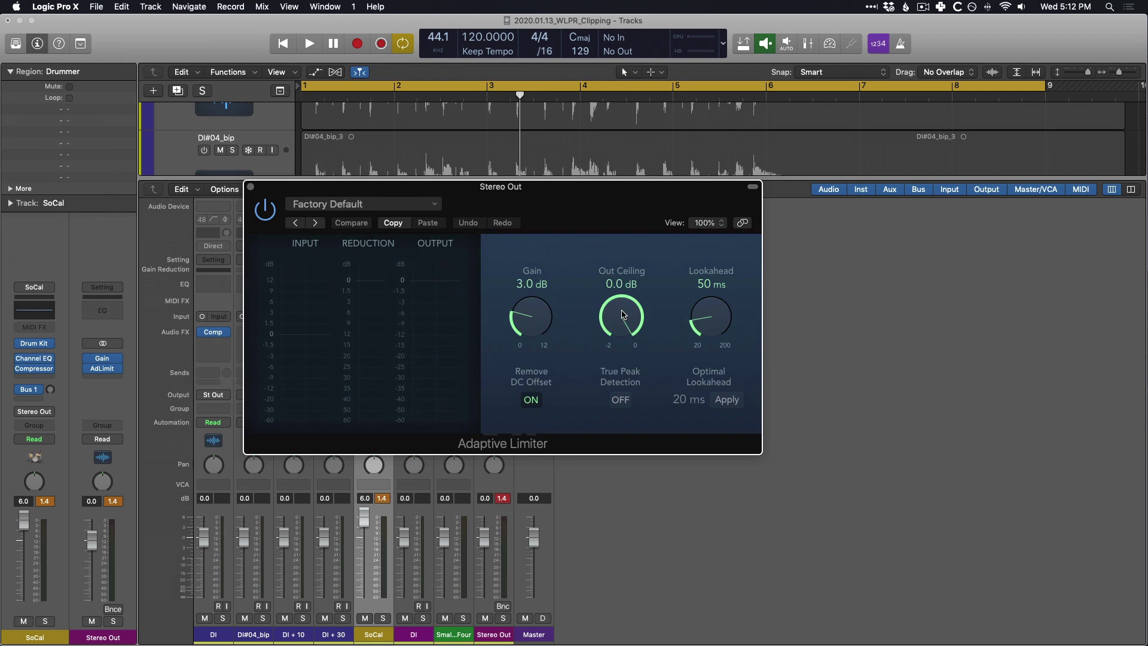
pyautogui.moveTo(622, 315); pyautogui.dragTo(622, 334)
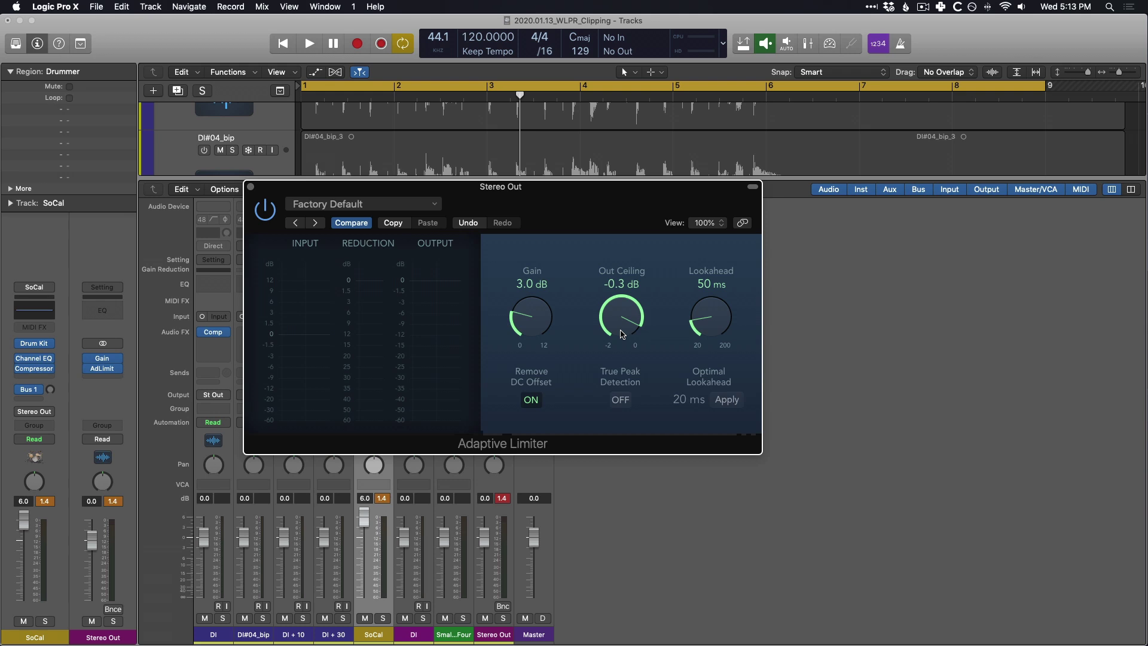
pyautogui.press('super+w')
# Remove the Adaptive Limiter and Gain plug-ins from the Stereo Out.
pyautogui.click(506, 342)
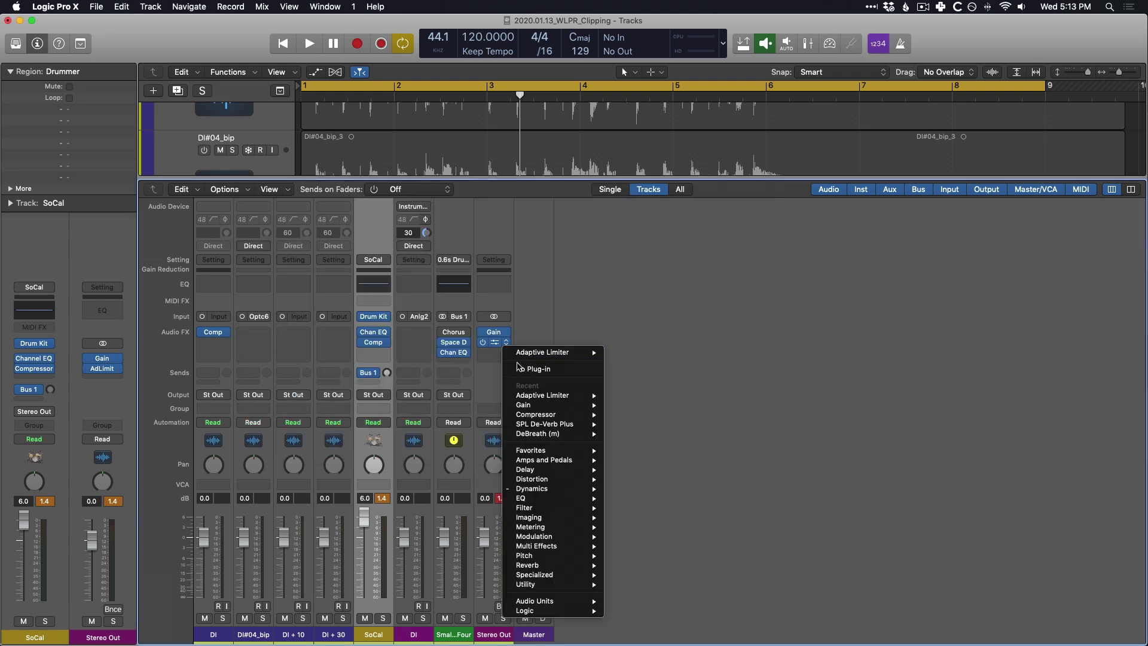
pyautogui.click(523, 370)
pyautogui.click(506, 332)
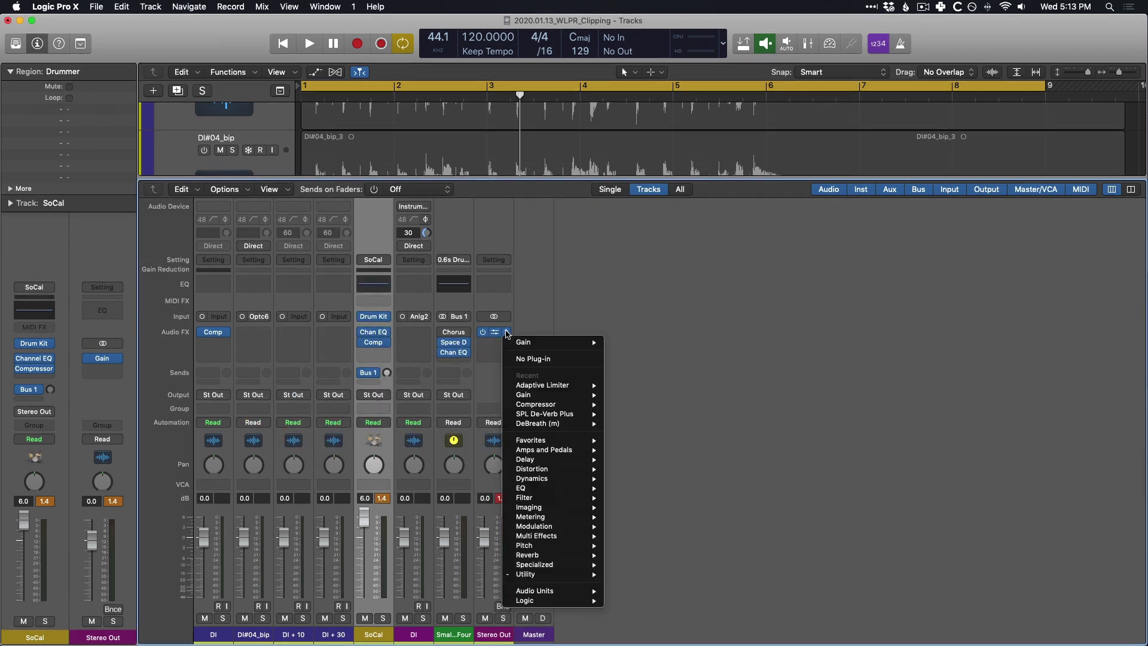
pyautogui.click(524, 359)
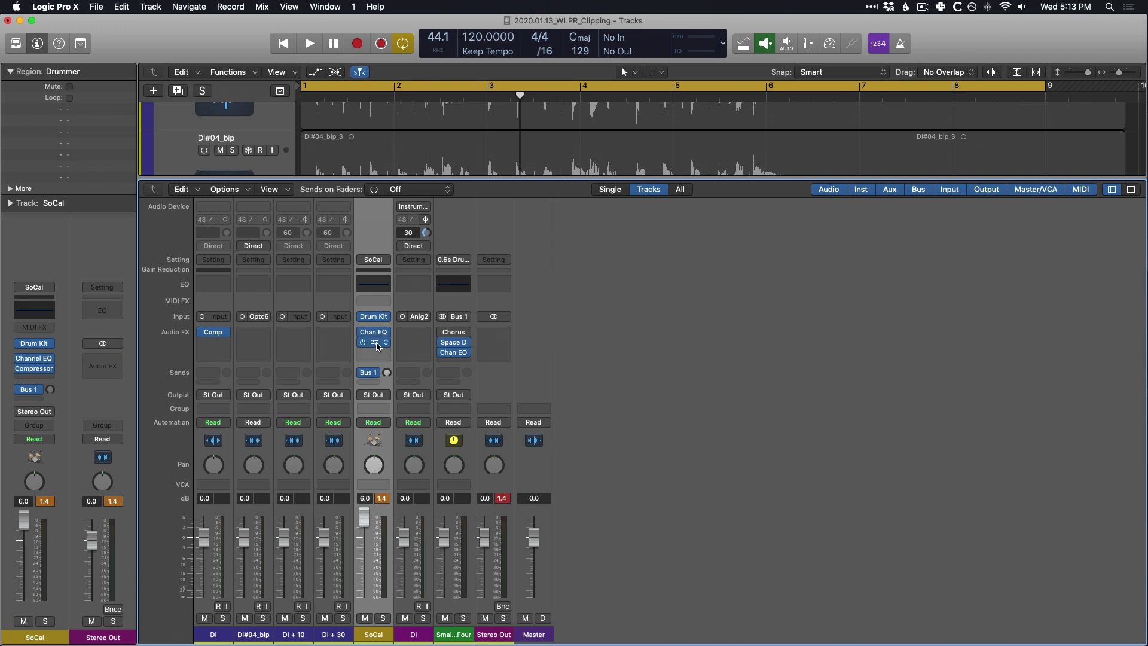
# Raise the SoCal Compressor's output gain to 30 dB, and set a Gain plug-in on the Stereo Out to -30 dB.
pyautogui.click(373, 342)
pyautogui.press('super+w')
pyautogui.click(495, 334)
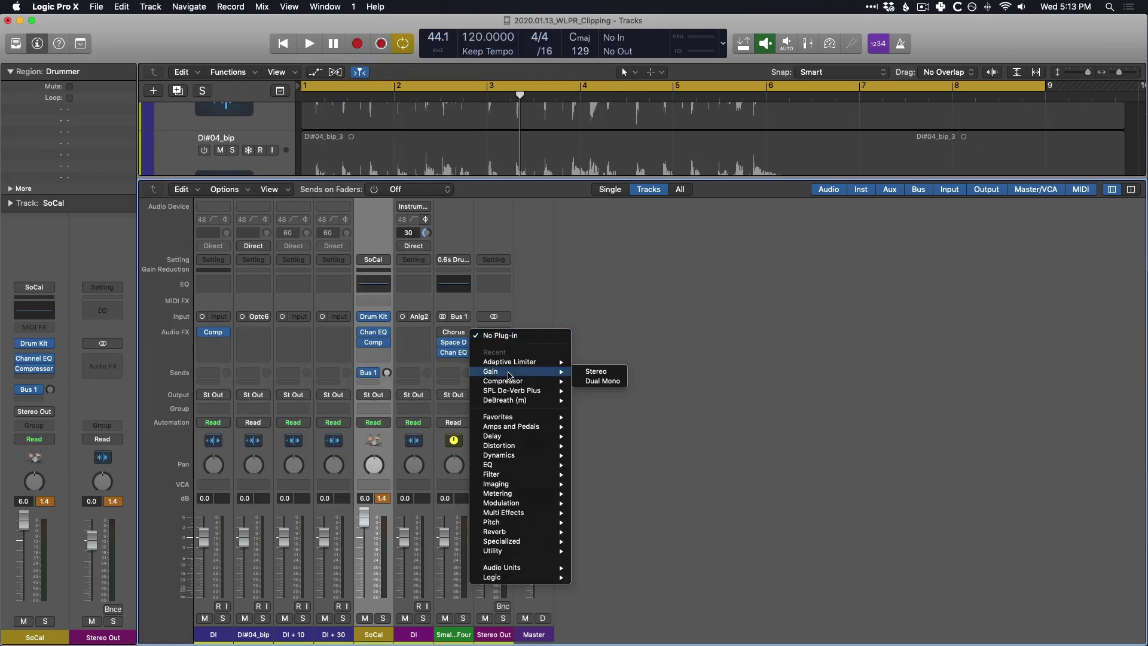
pyautogui.press('Escape')
pyautogui.doubleClick(101, 160)
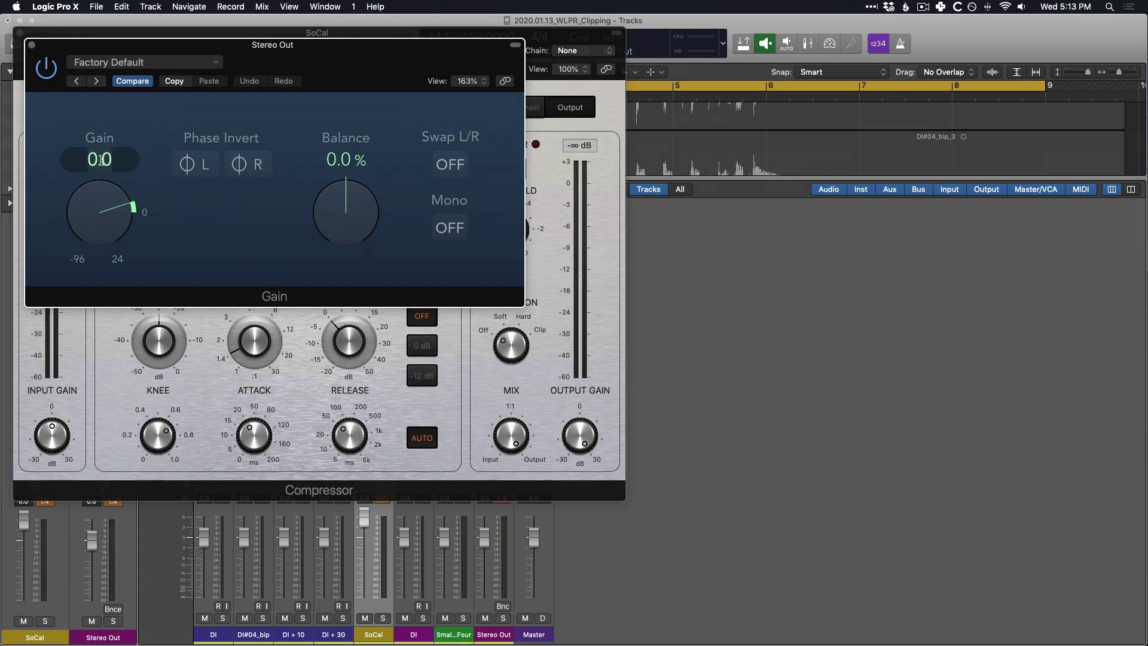
pyautogui.write('-30')
pyautogui.press('Return')
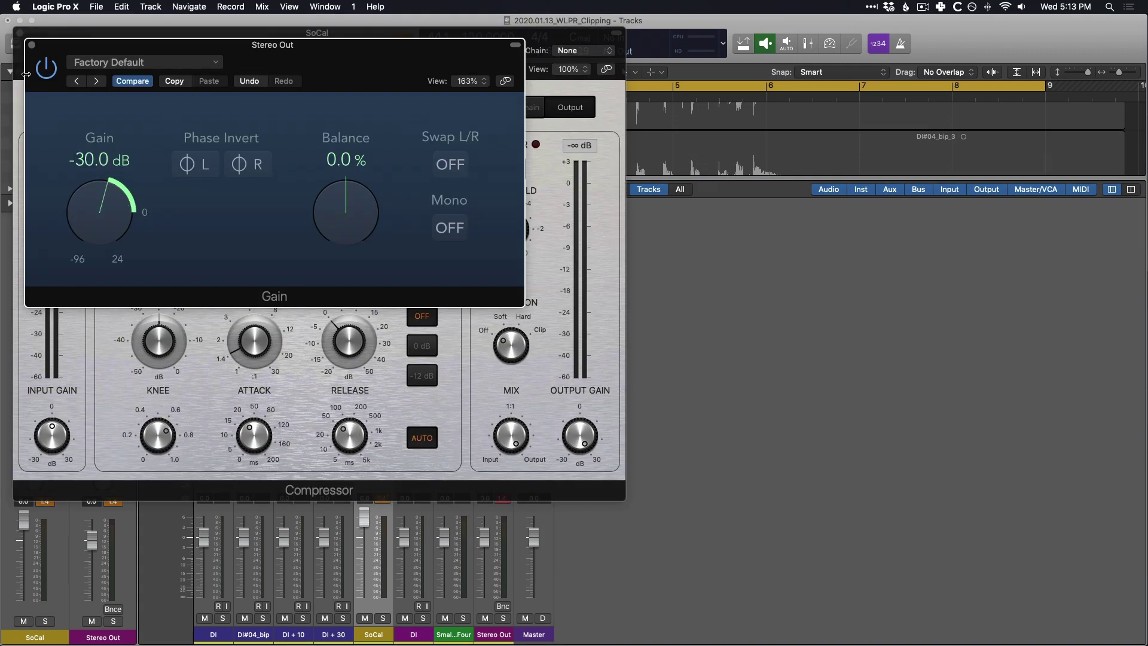
pyautogui.click(31, 44)
pyautogui.click(20, 33)
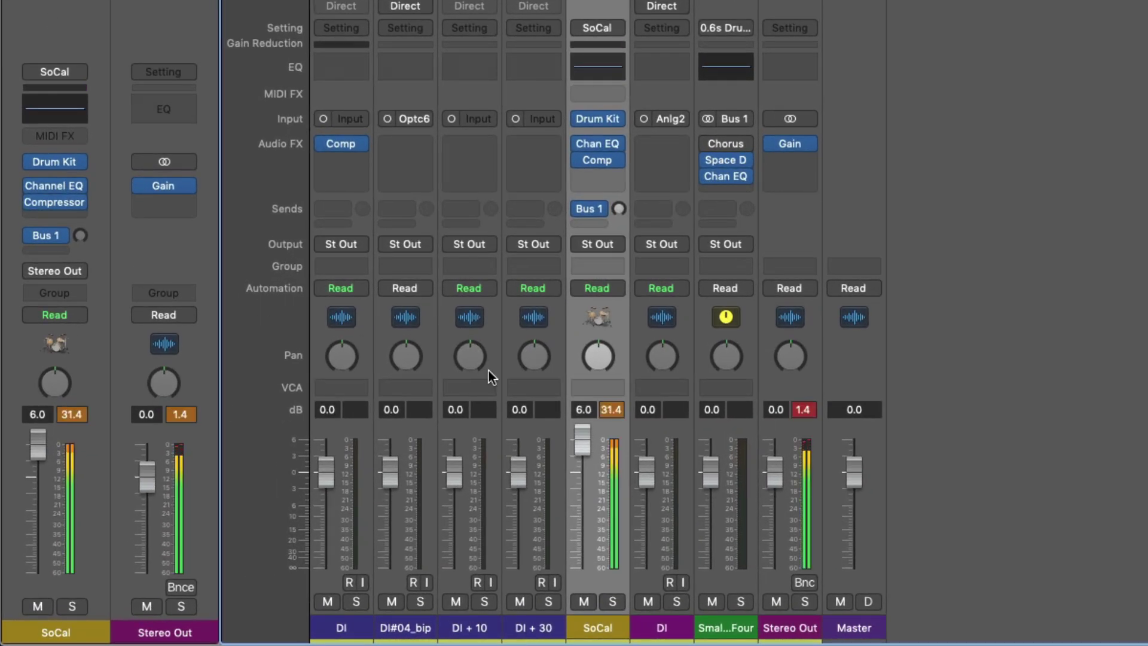
# Reset the SoCal fader to 0.0 dB and clear its peak level reading.
pyautogui.keyDown('alt'); pyautogui.click(585, 436); pyautogui.keyUp('alt')
pyautogui.click(611, 411)
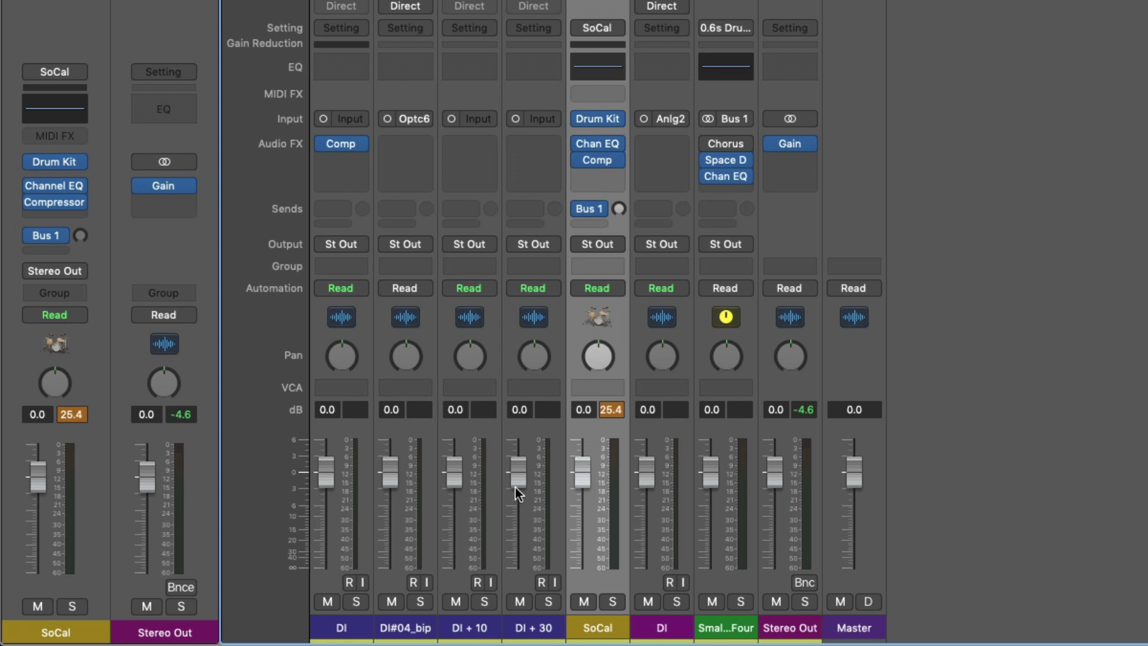
# Raise the DI + 30 fader to 6.0 dB, the DI + 10 fader to 5.7 dB, and the DI#04_bip fader to 6.0 dB.
pyautogui.moveTo(515, 481); pyautogui.dragTo(518, 437)
pyautogui.moveTo(453, 473); pyautogui.dragTo(454, 438)
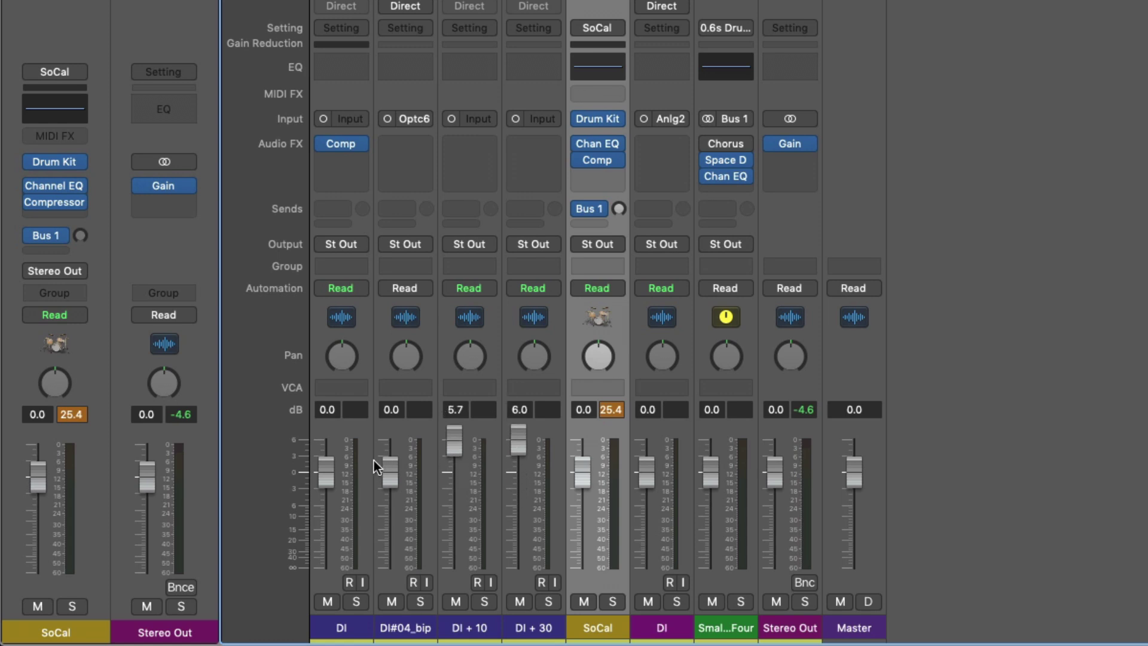
pyautogui.moveTo(389, 471); pyautogui.dragTo(390, 438)
# Bypass the Gain plug-in on the Stereo Out, and check the levels against the SoCal Compressor's output gain with a short playback.
pyautogui.click(775, 144)
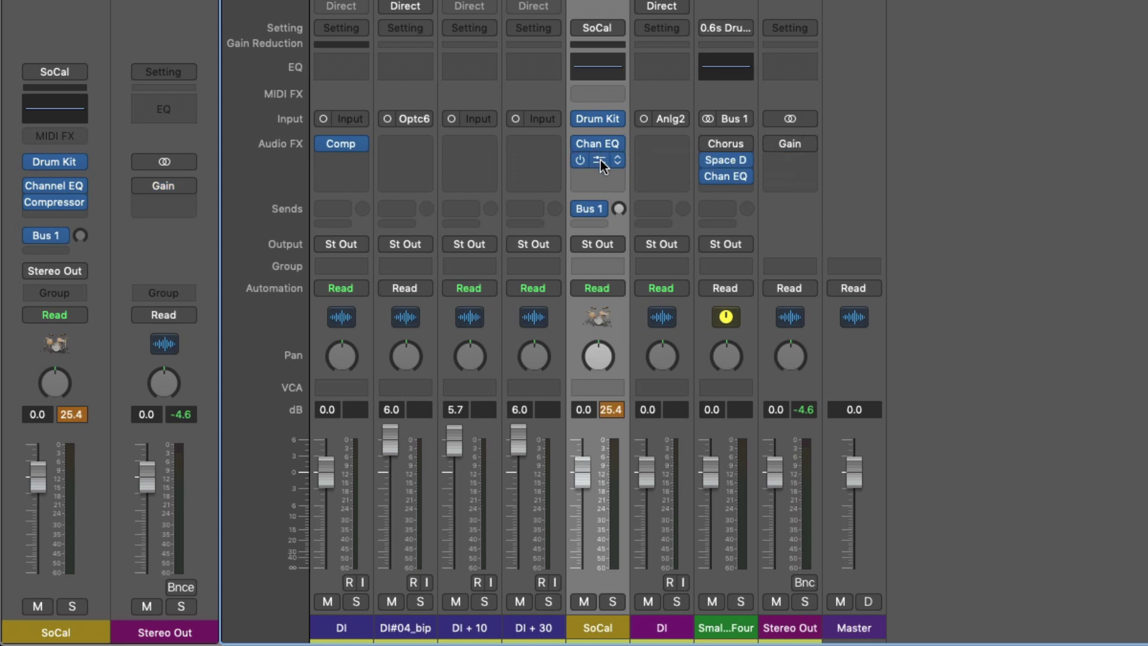
pyautogui.click(600, 160)
pyautogui.moveTo(909, 310)
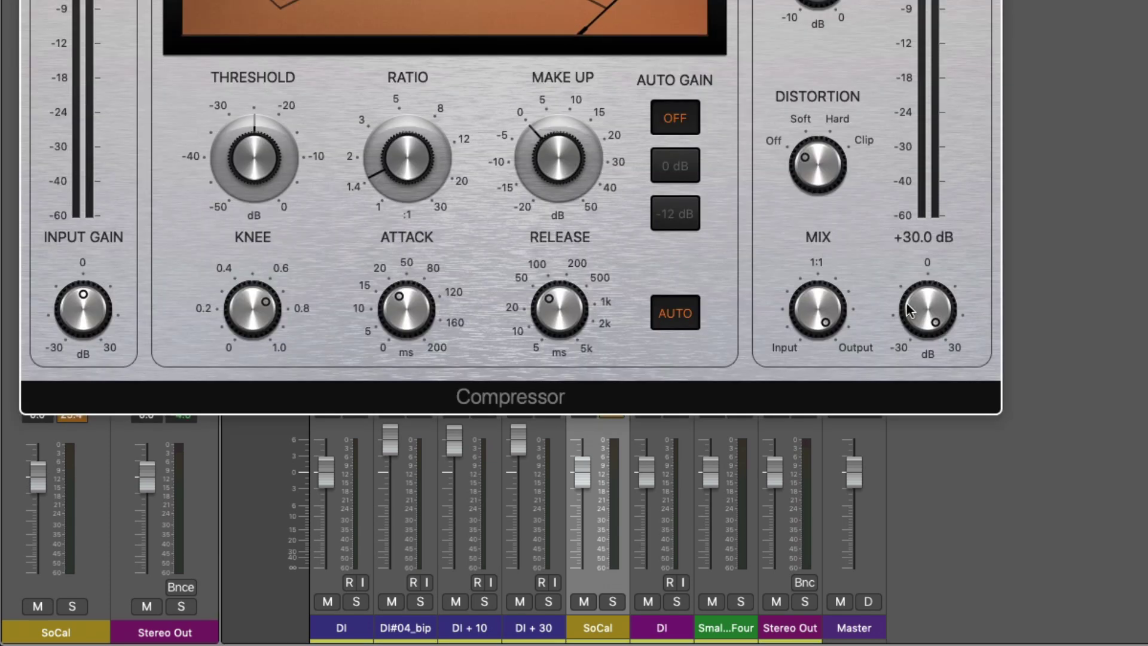
pyautogui.press('super+w')
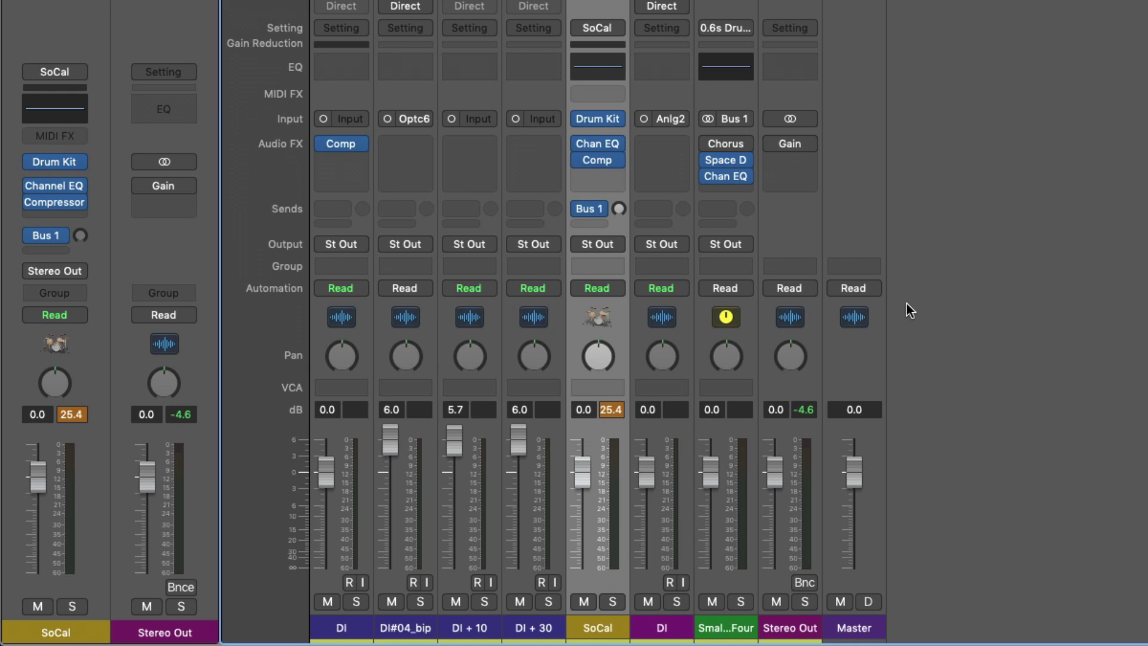
pyautogui.press('space')
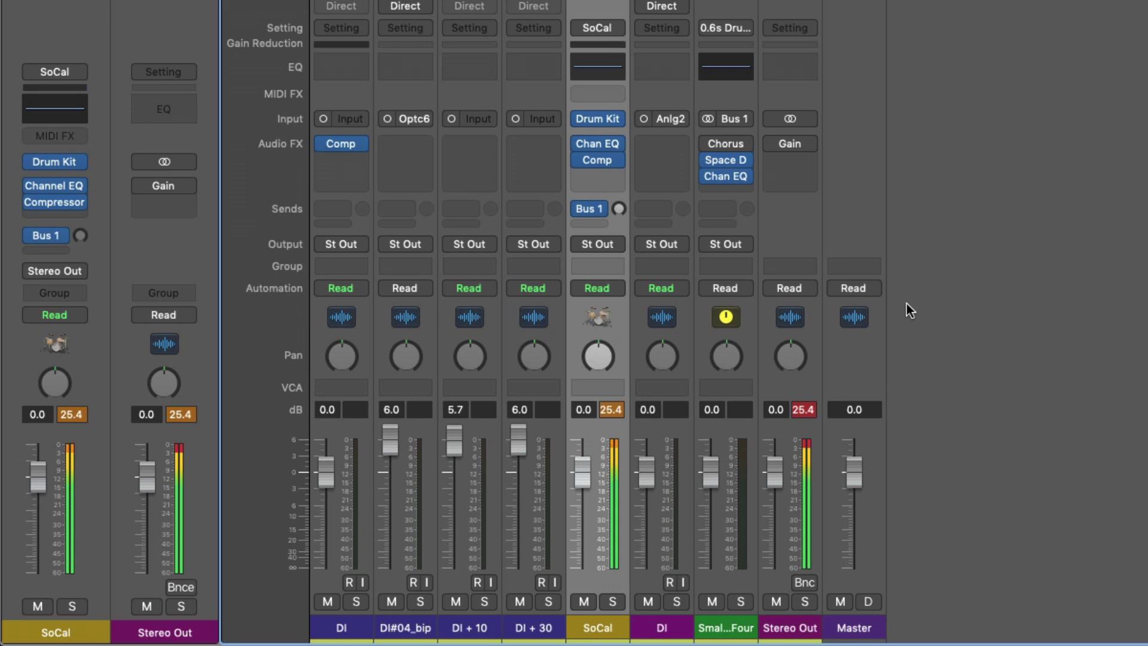
pyautogui.press('space')
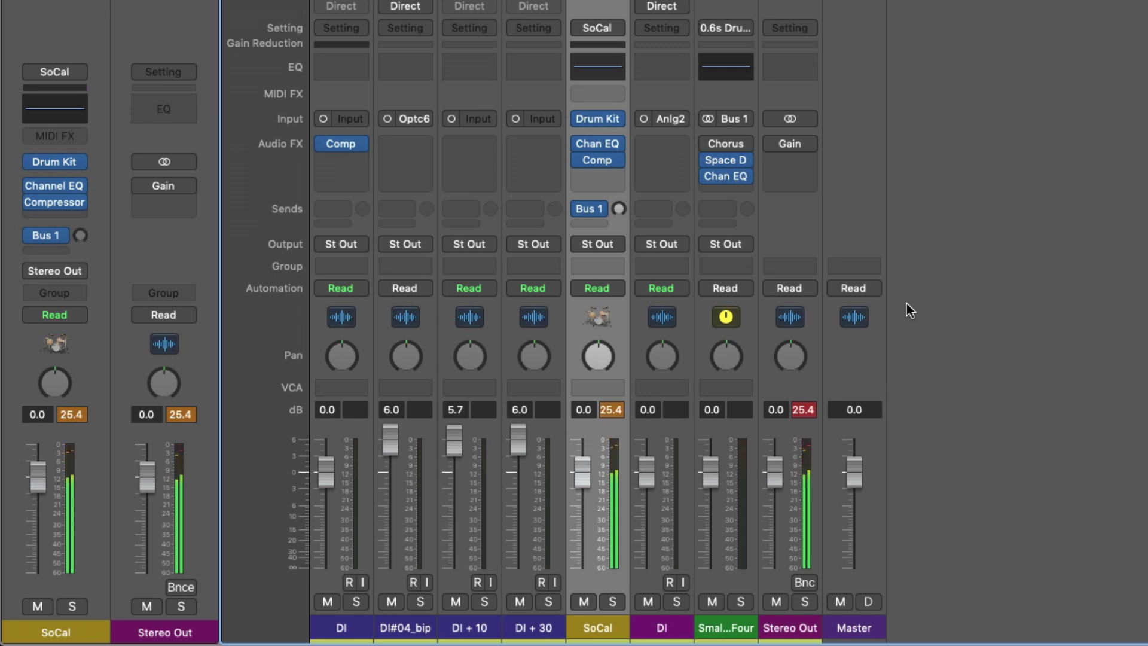